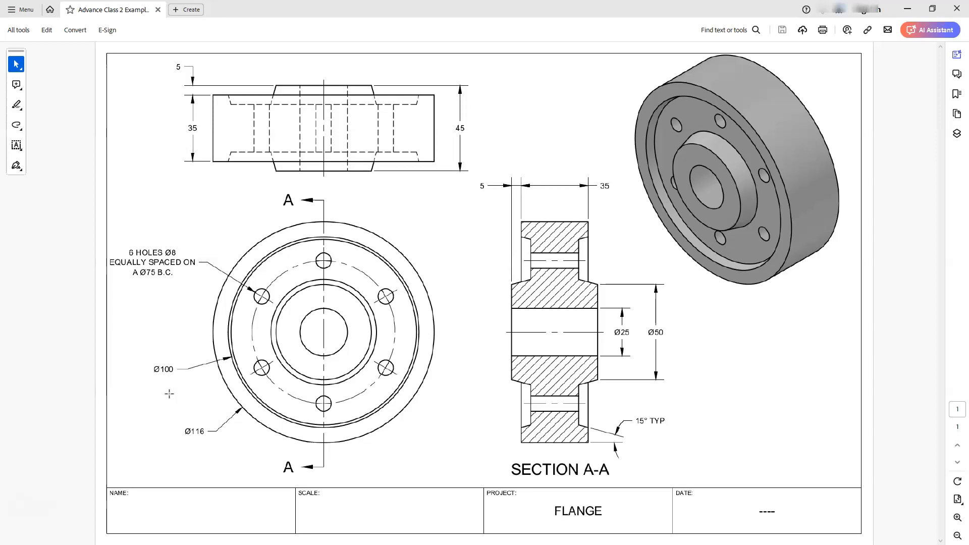
click(256, 302)
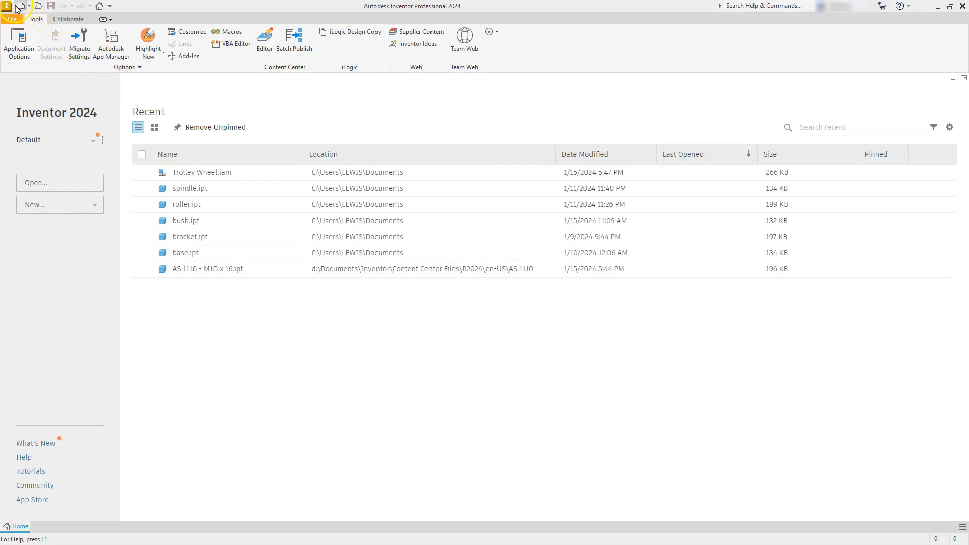
Create a new part from the metric Standard (mm).ipt template.
click(61, 209)
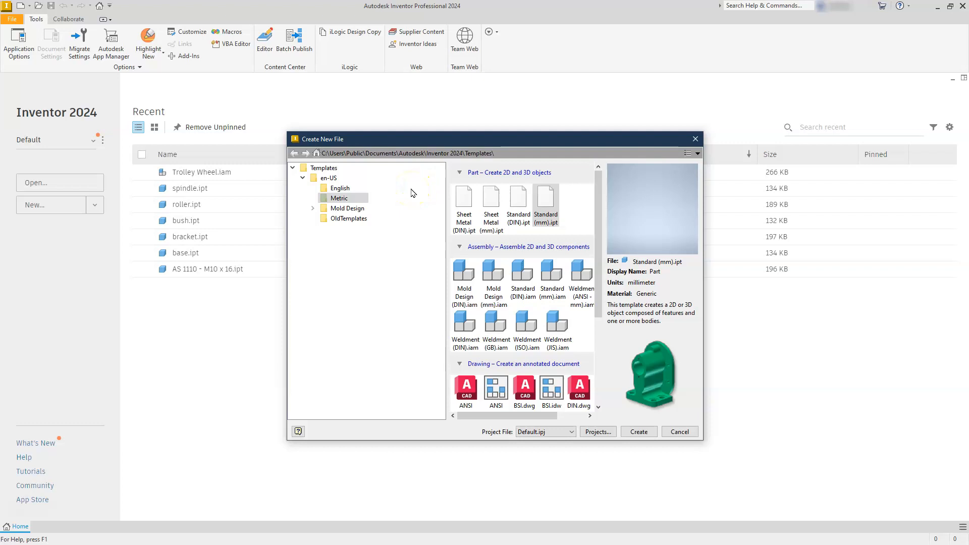
click(550, 201)
double_click(546, 205)
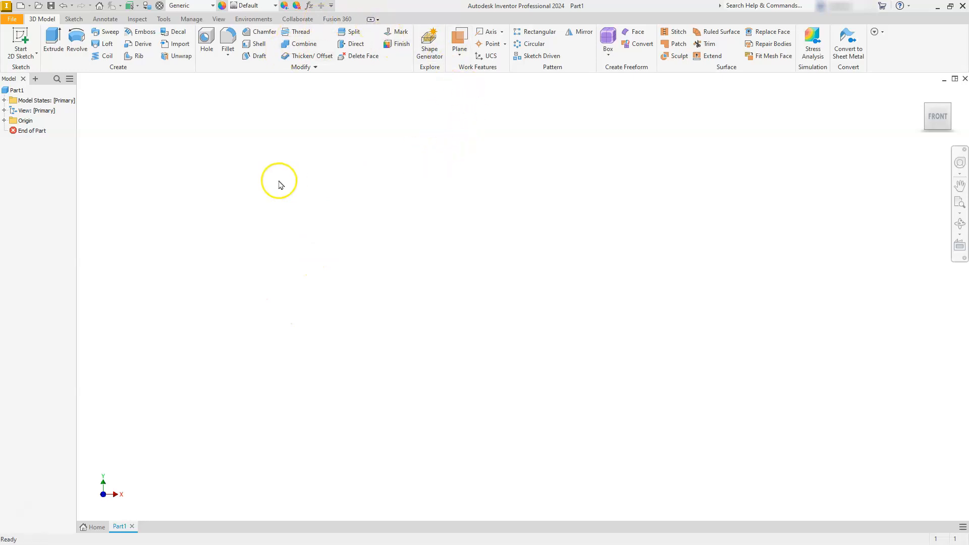
Start a 2D sketch on the YZ plane.
click(21, 38)
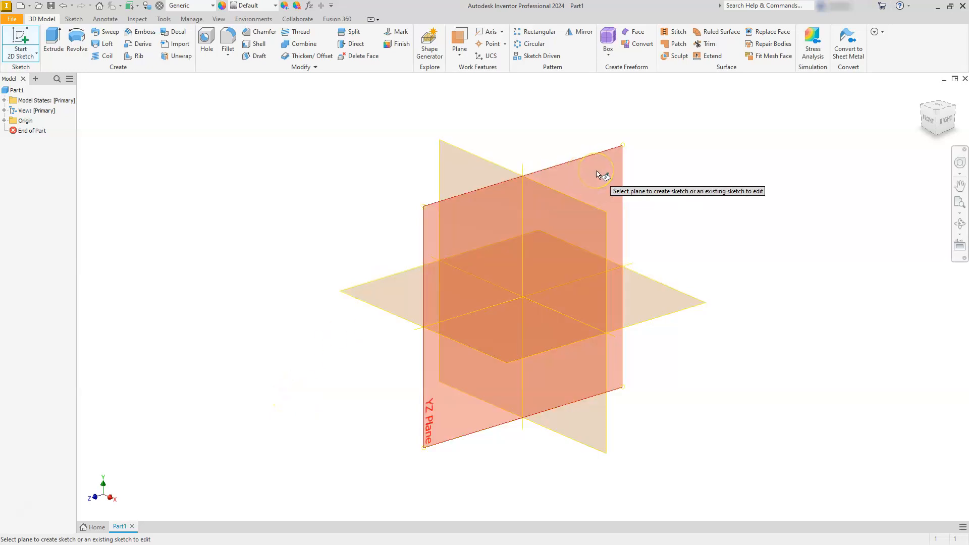
click(848, 162)
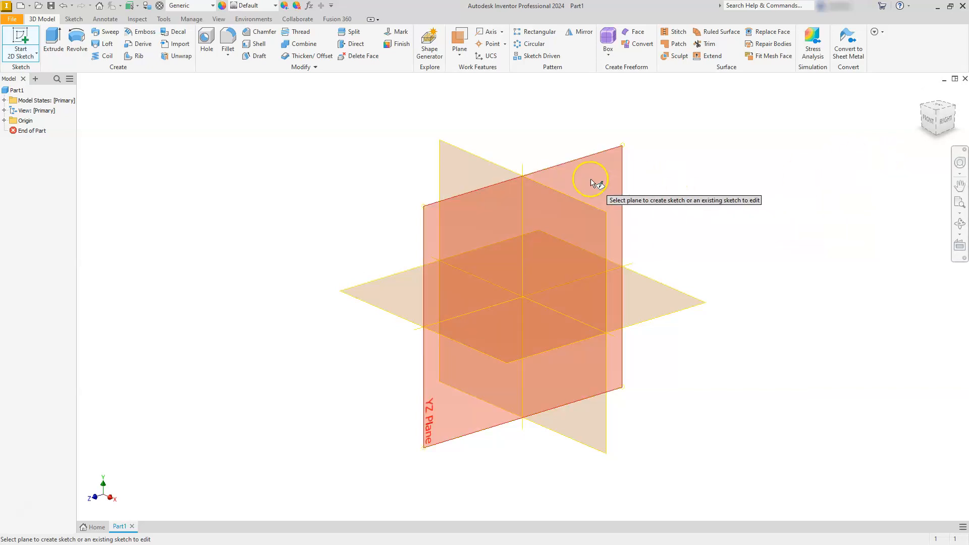
click(579, 170)
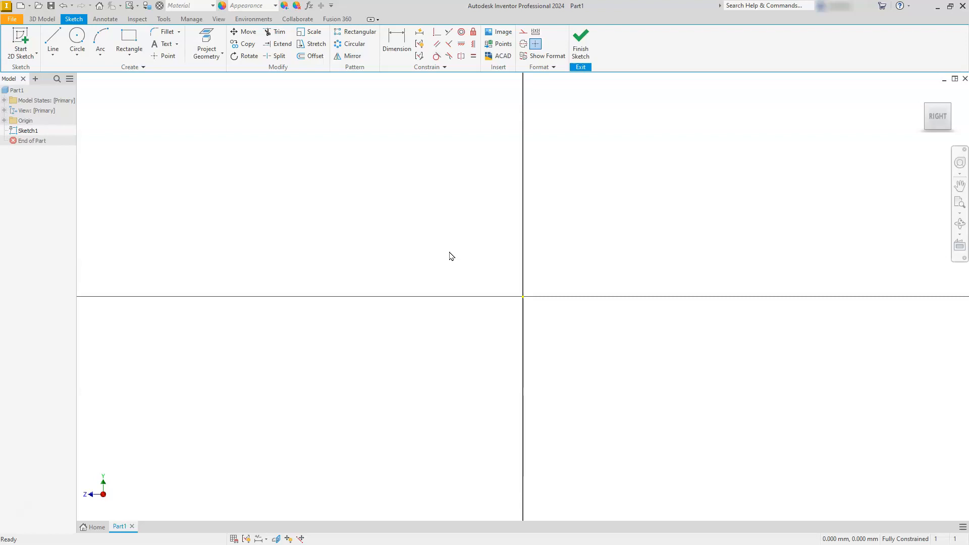
click(437, 255)
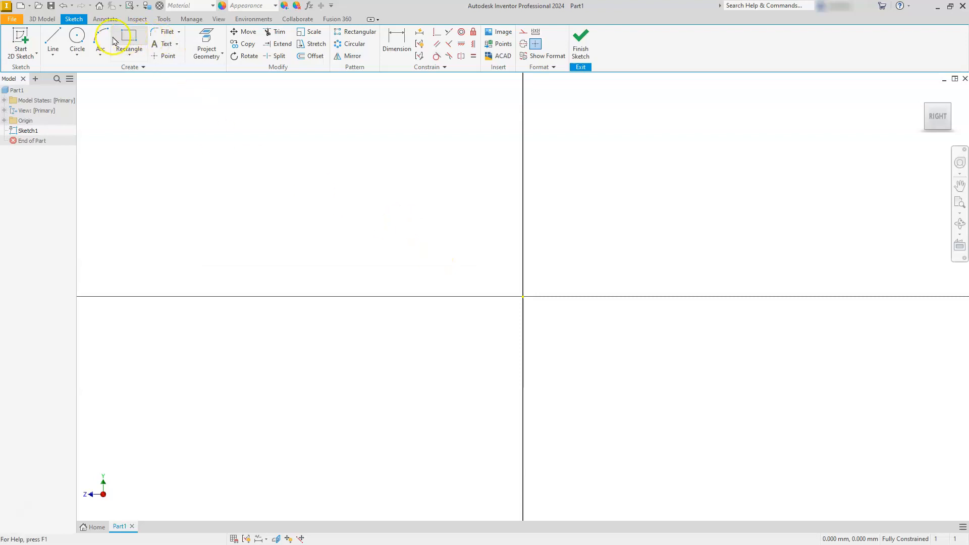
Sketch a horizontal bottom edge about 18.6 mm long above the origin, crossing the vertical axis, with a vertical line rising from its right end.
click(53, 41)
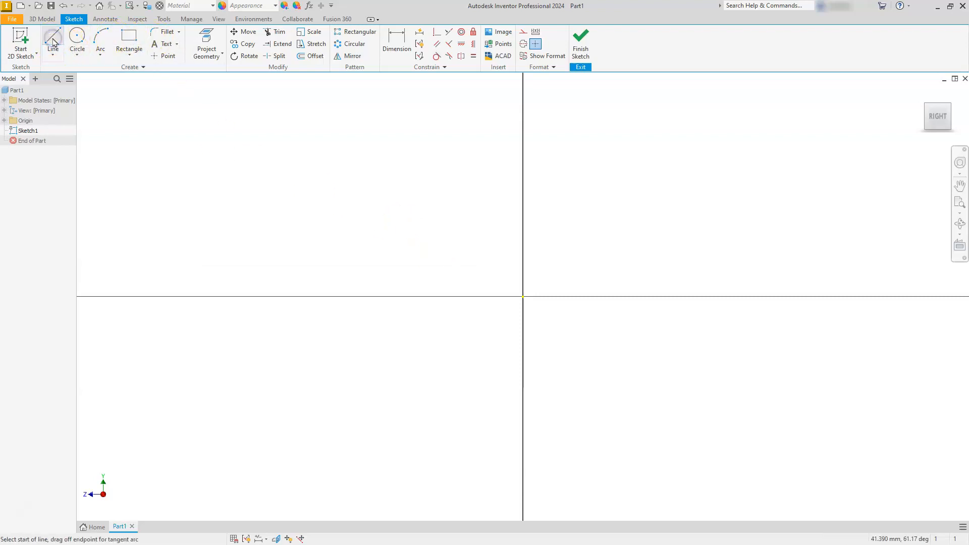
click(421, 212)
click(393, 214)
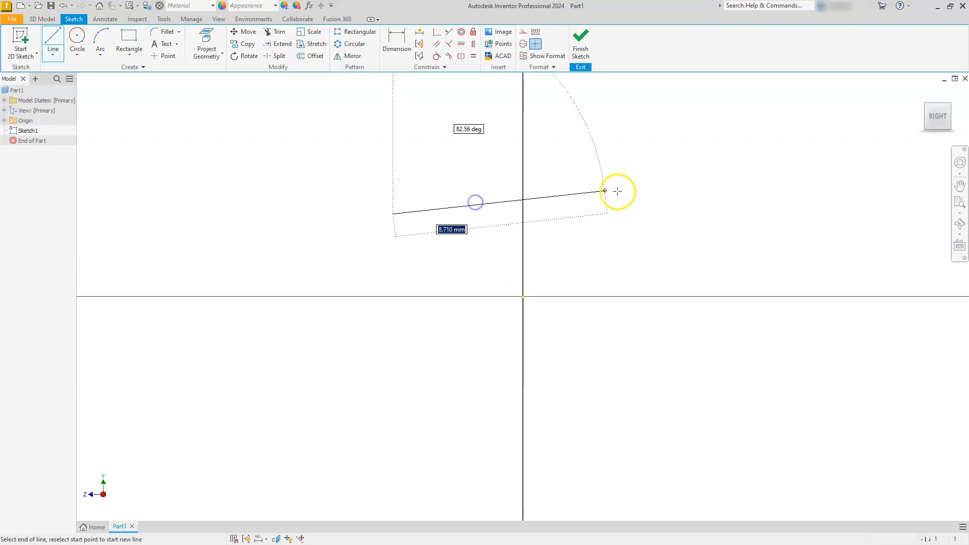
middle_drag(634, 204, 657, 319)
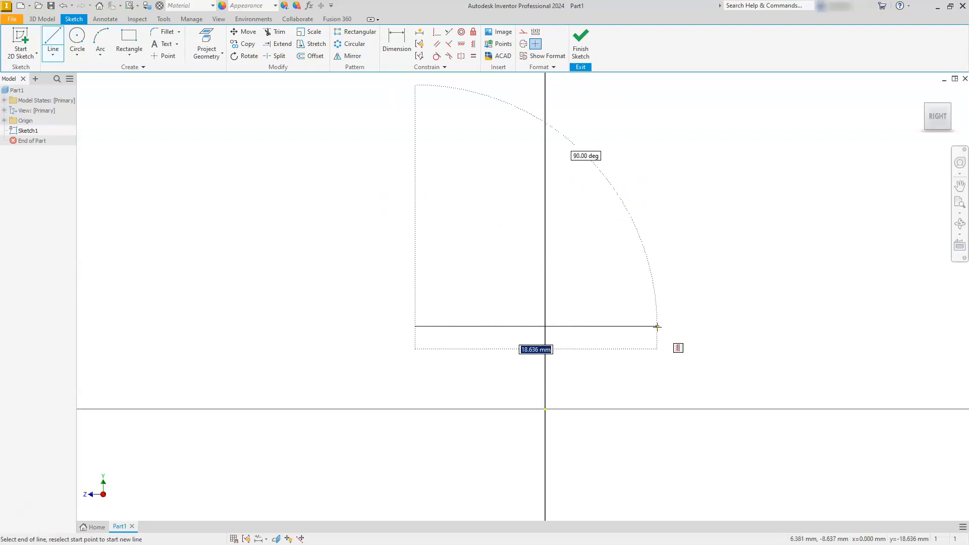
click(657, 327)
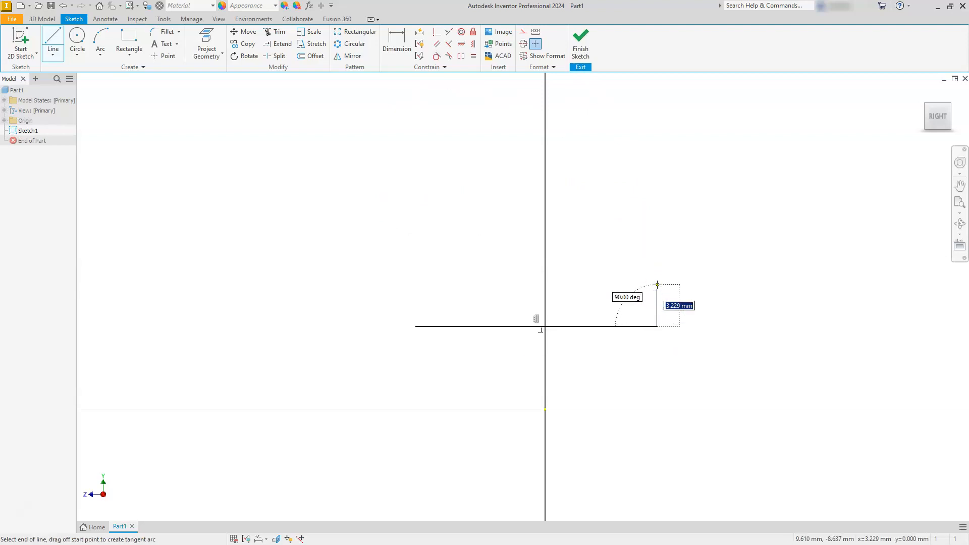
click(657, 285)
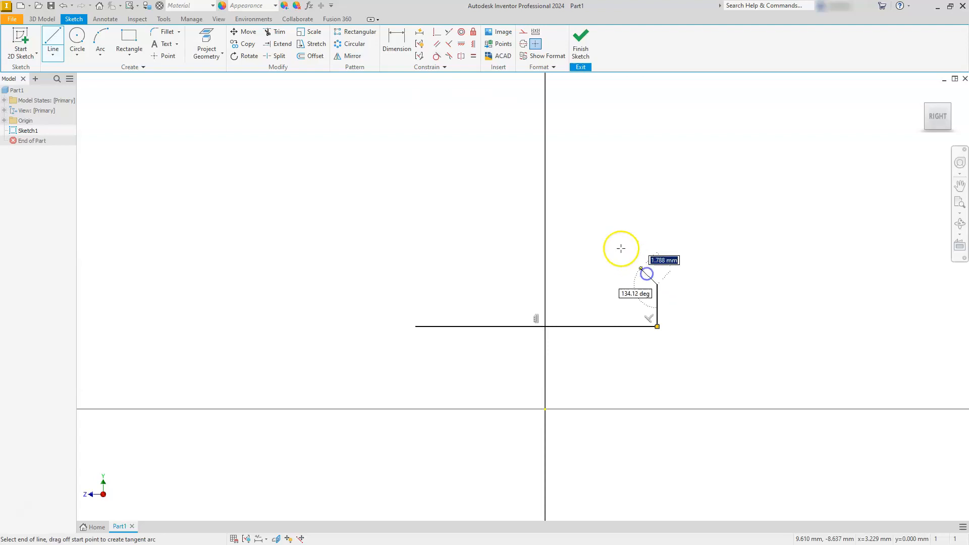
Continue the profile's right side with an inward slant about 6.2 mm, a vertical about 9.1 mm, an outward slant about 4.9 mm and a short vertical.
click(592, 237)
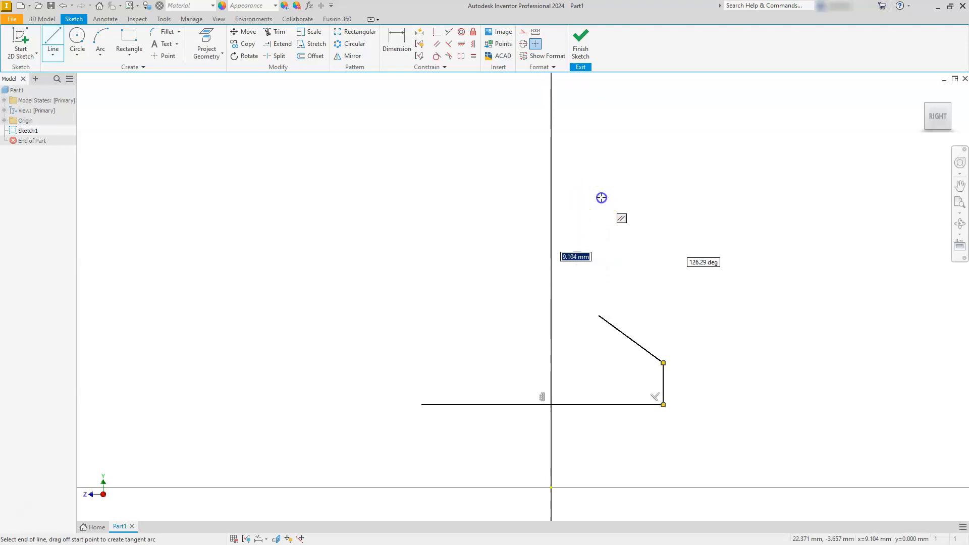
click(600, 197)
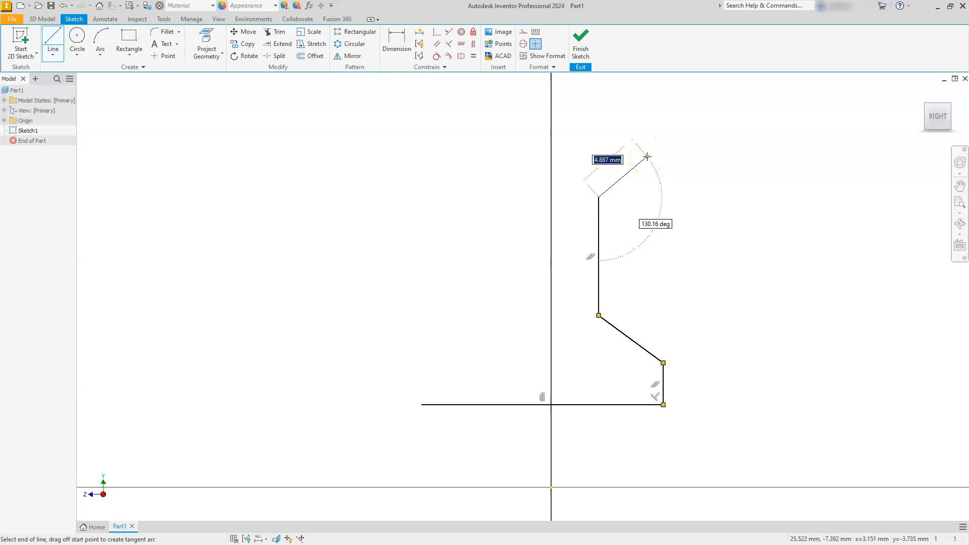
click(647, 157)
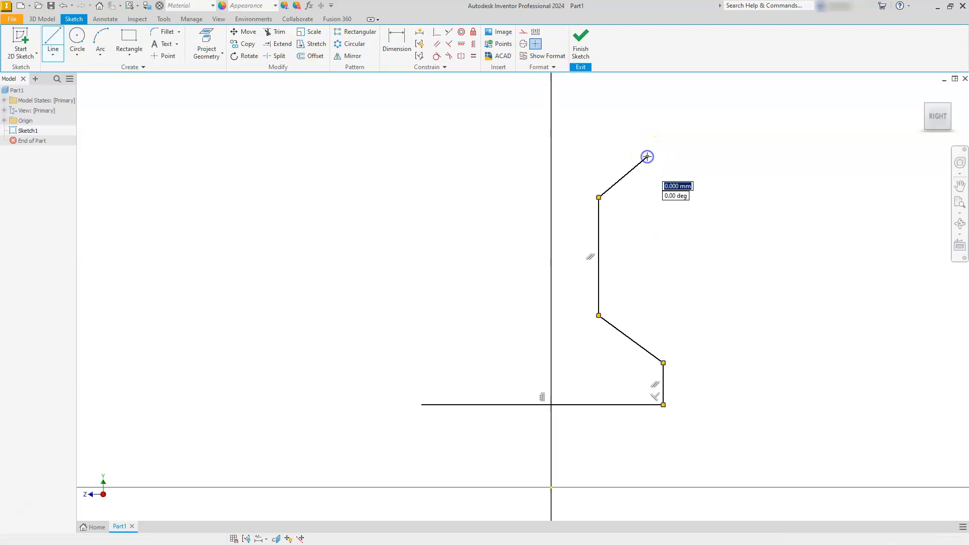
click(647, 108)
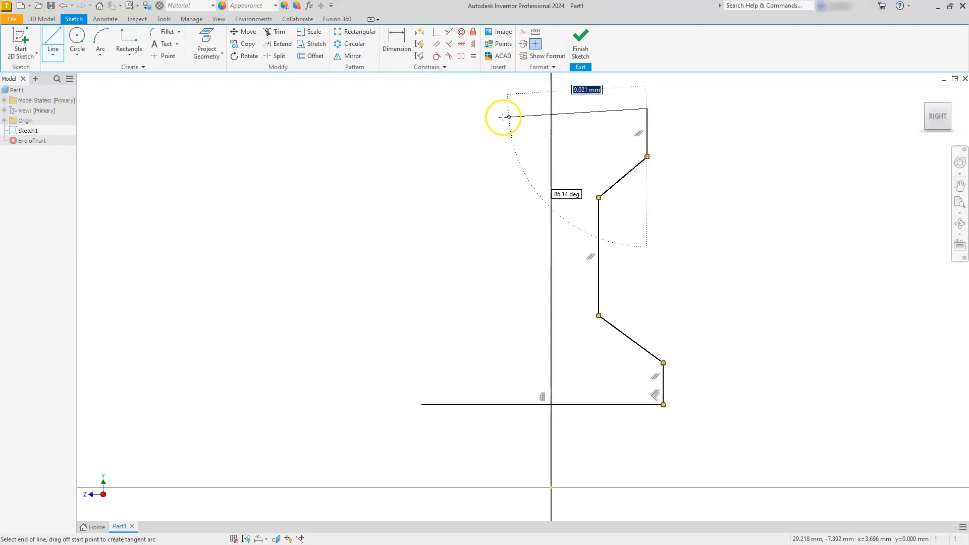
Add the horizontal top edge and a stepped left side with a waist about 9.1 mm high, closing the profile at the bottom edge.
click(469, 108)
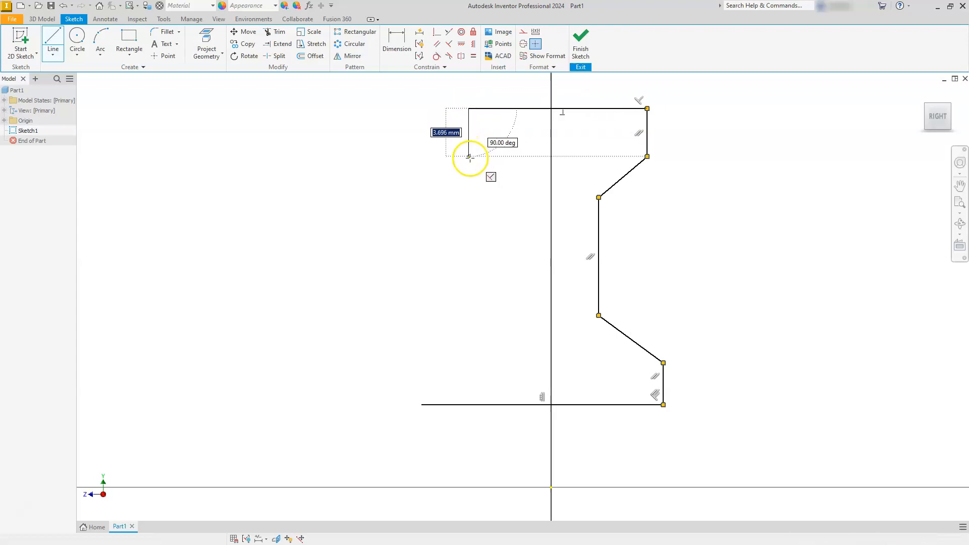
click(469, 157)
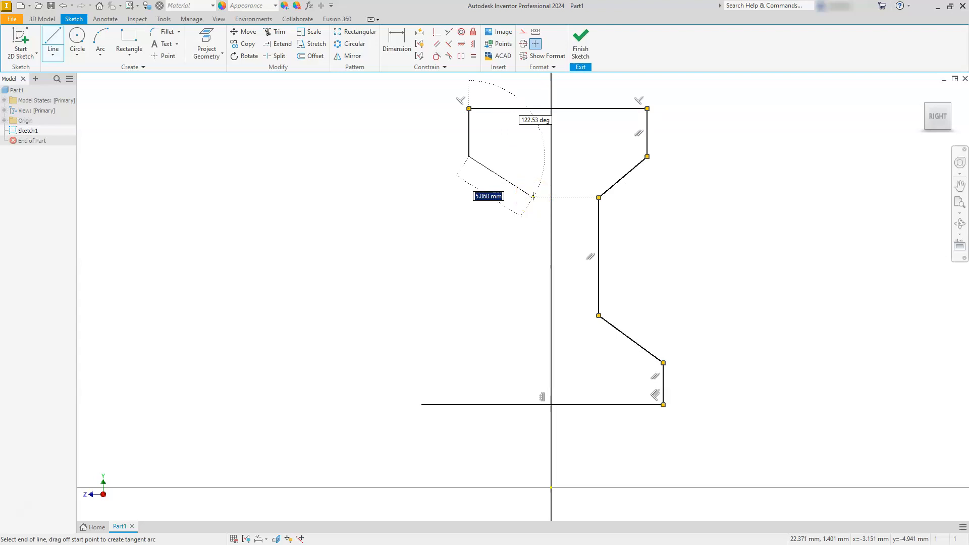
click(533, 197)
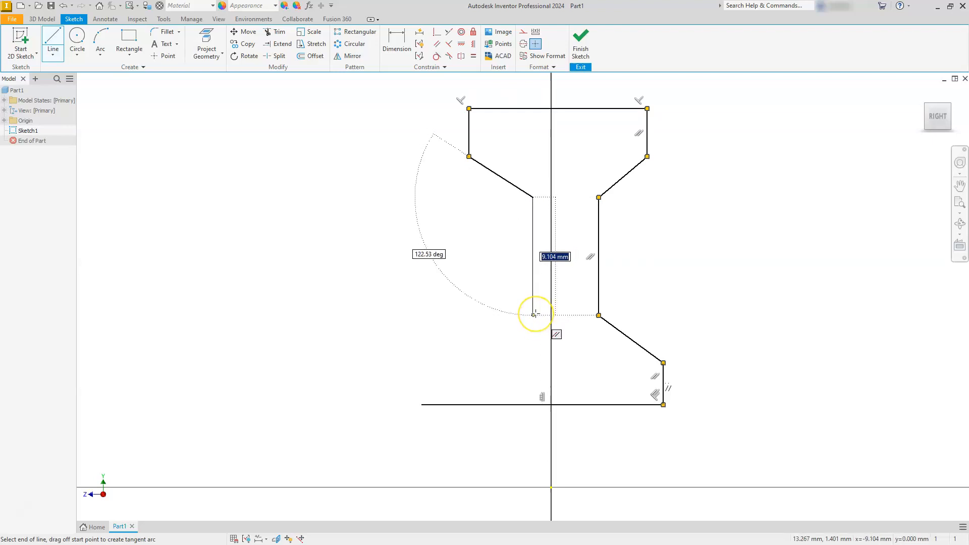
click(534, 315)
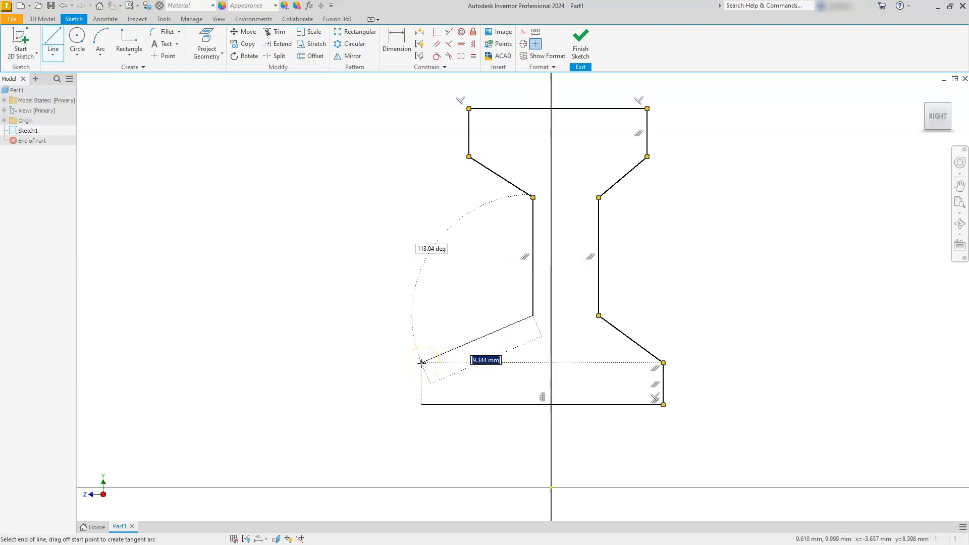
click(421, 362)
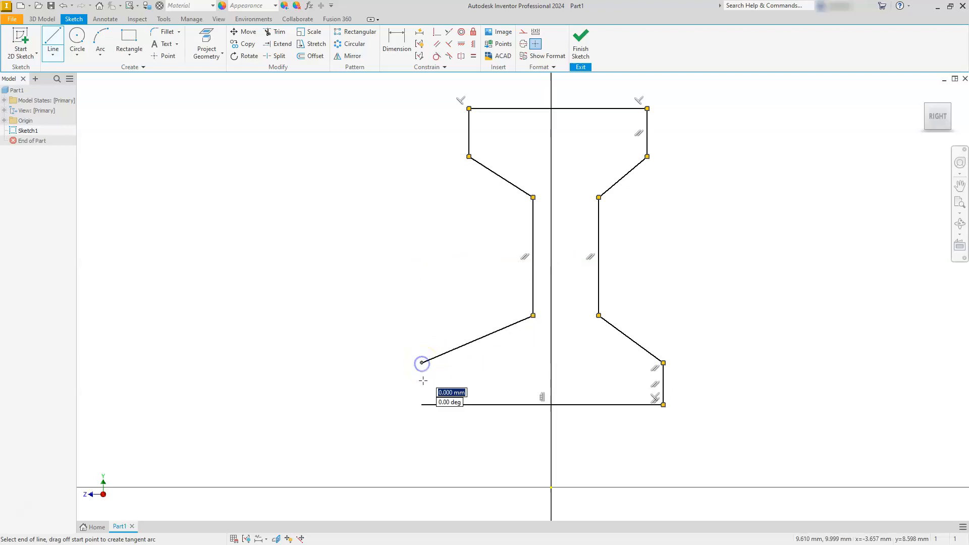
click(423, 406)
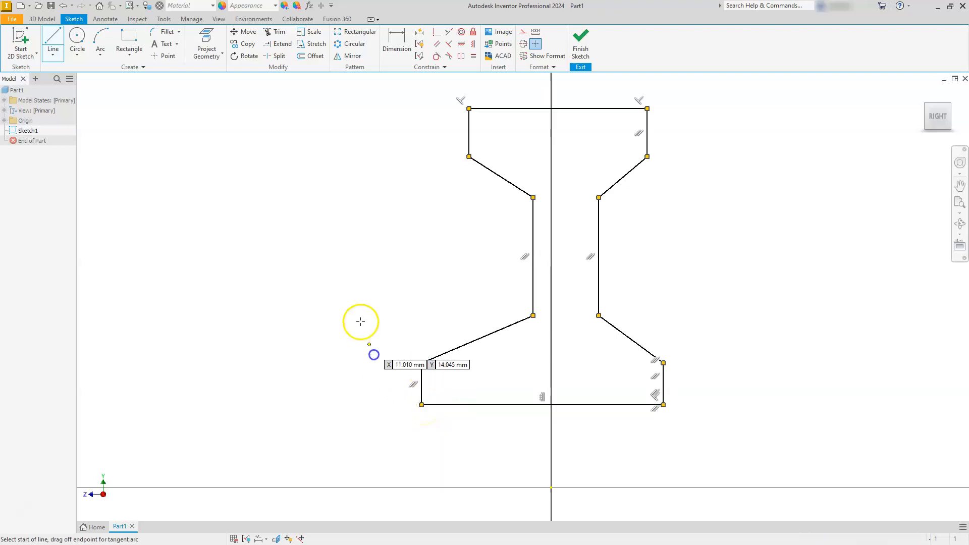
key(Escape)
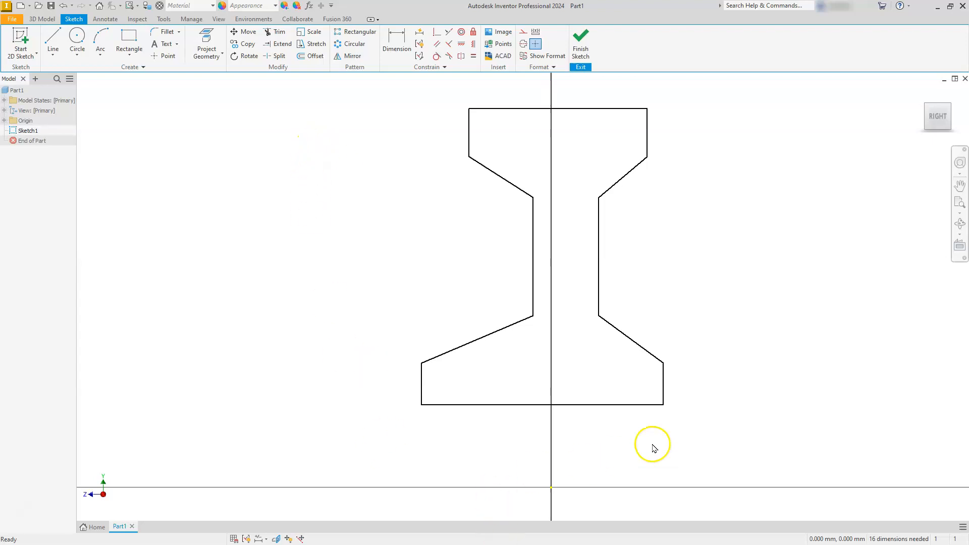
Dimension the profile's bottom edge to 45 mm.
click(392, 40)
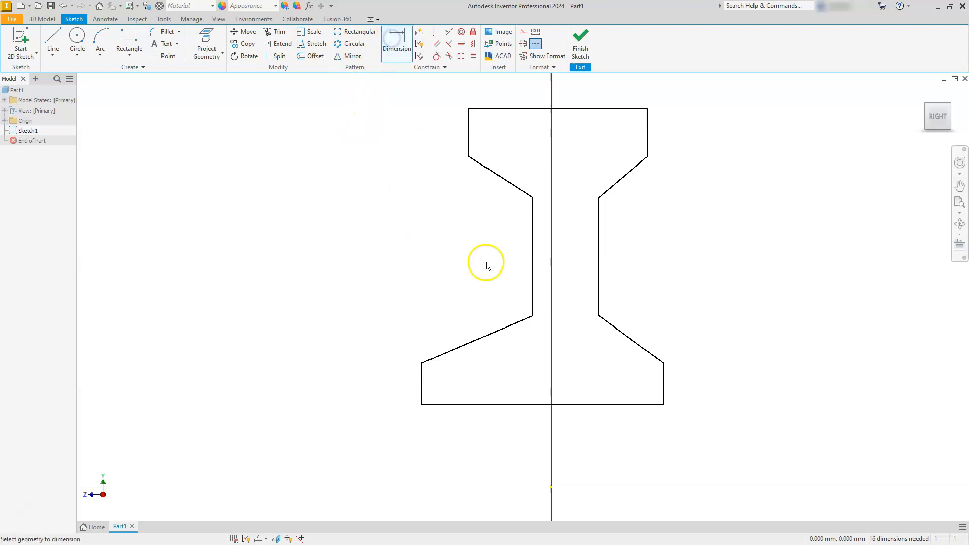
click(507, 405)
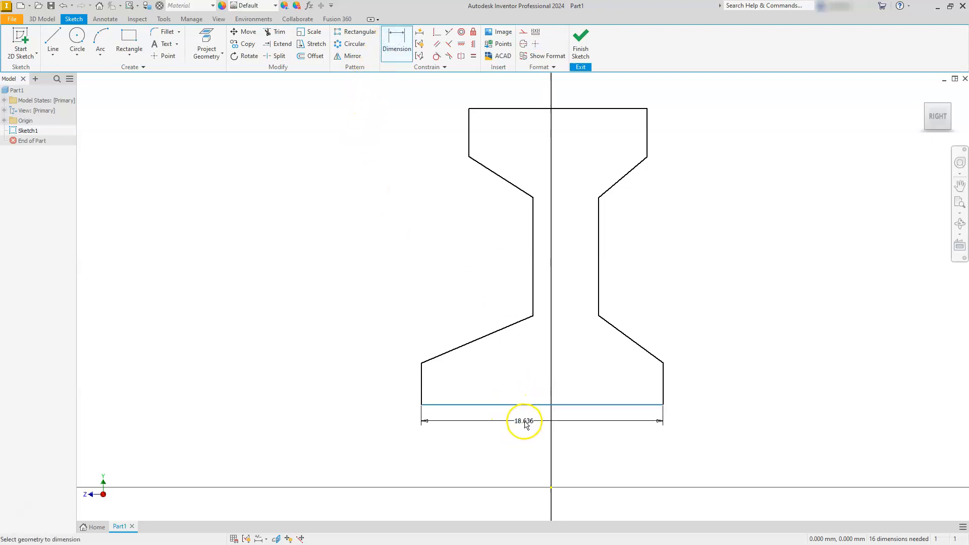
click(524, 422)
text(45)
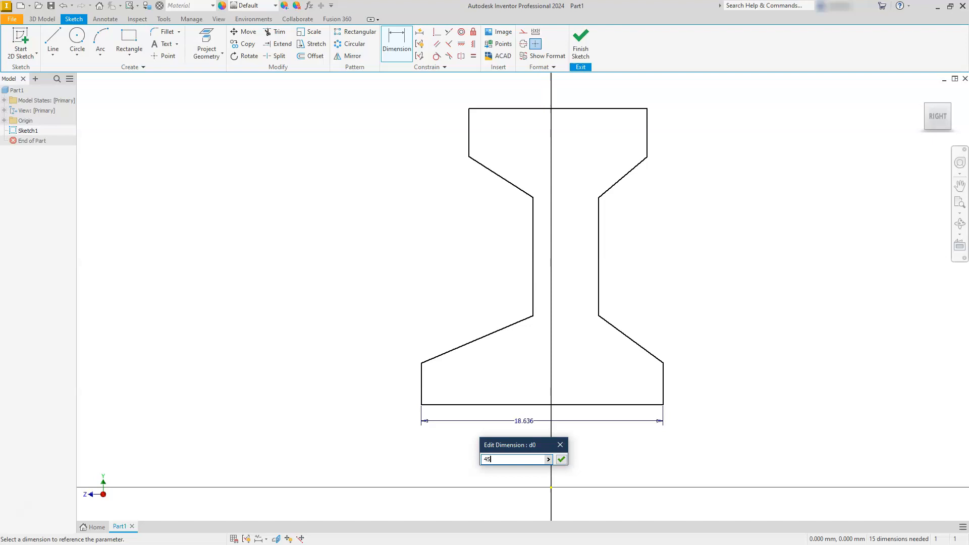
key(Return)
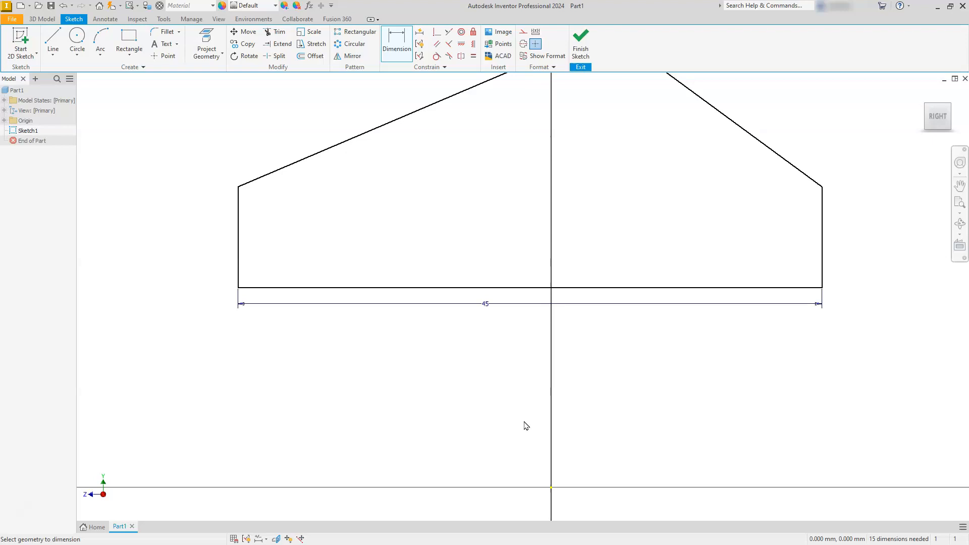
Project the origin's Y and Z axes into the sketch.
scroll(551, 398, down, 6)
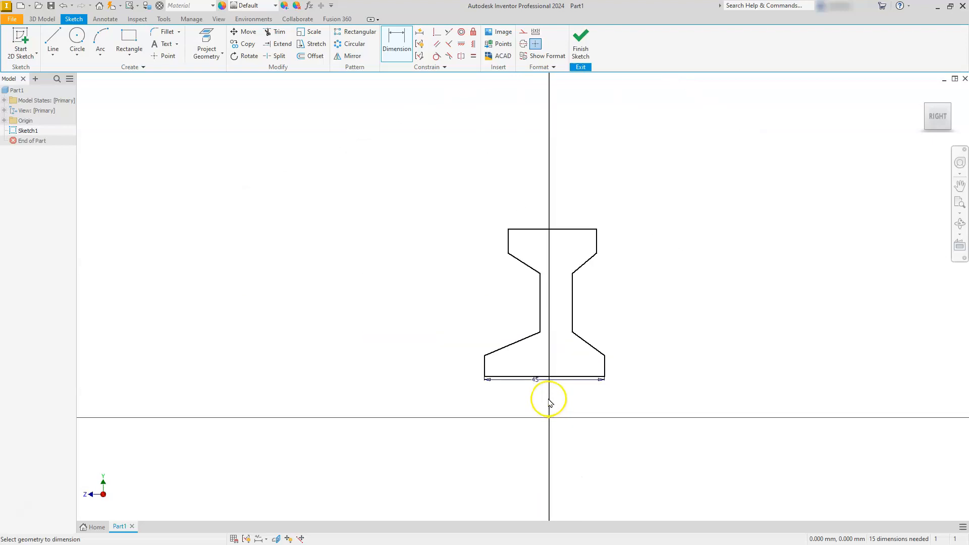
scroll(548, 400, up, 3)
scroll(549, 399, down, 2)
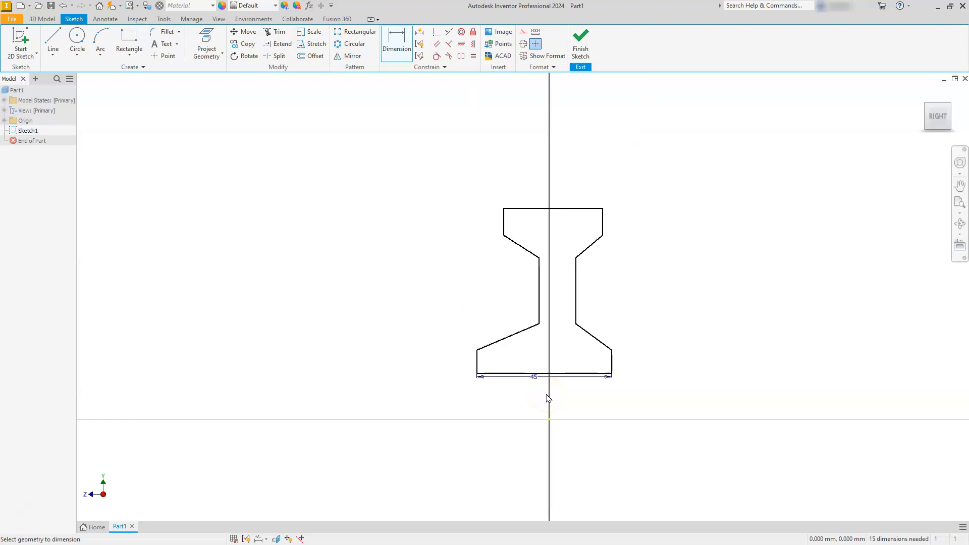
click(207, 36)
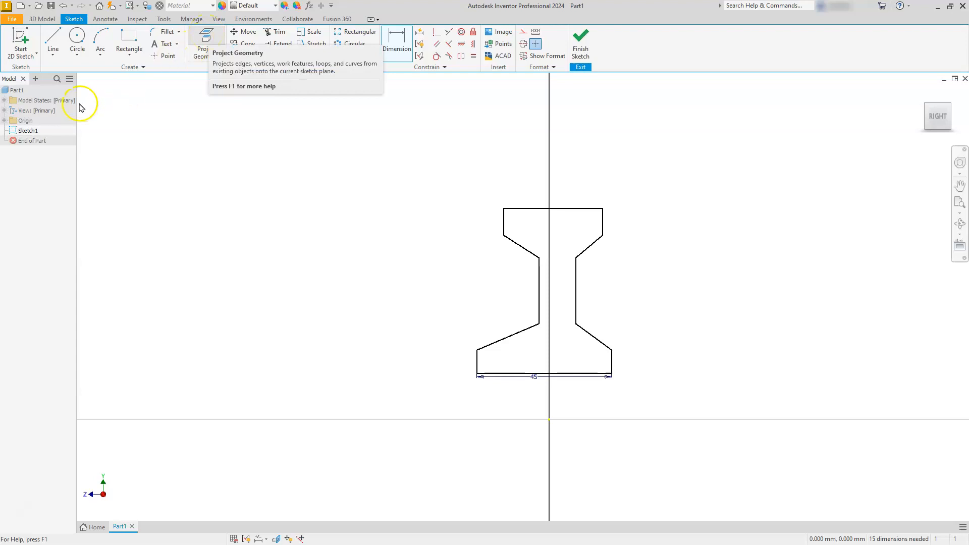
click(5, 121)
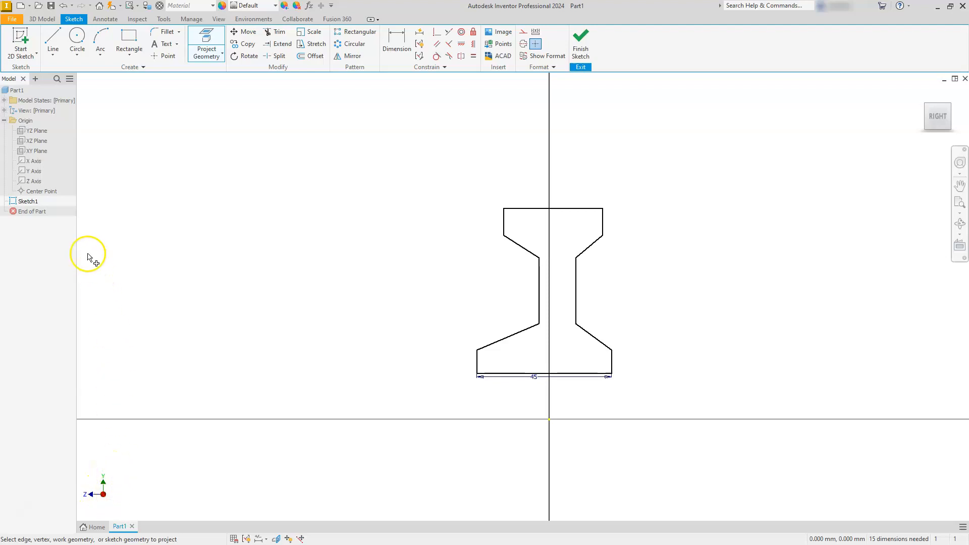
click(39, 173)
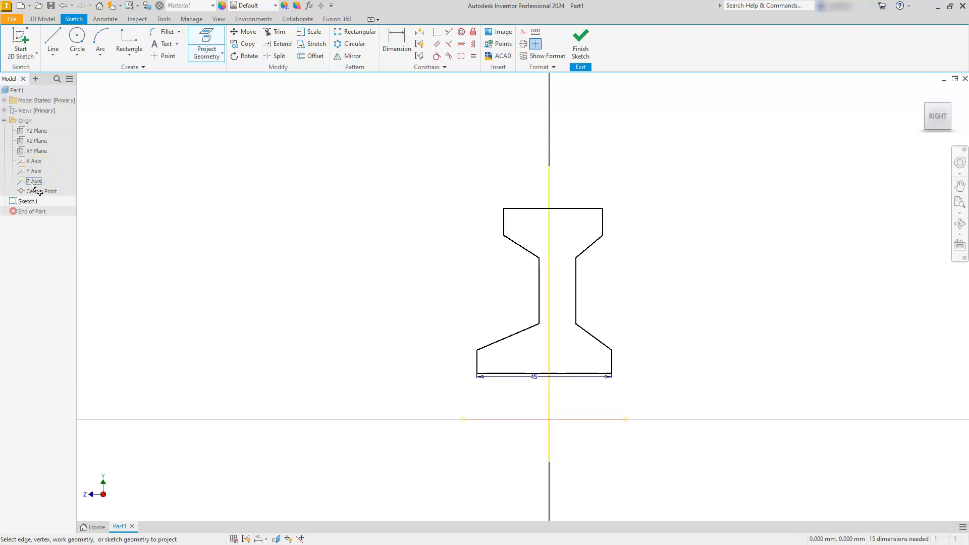
click(32, 183)
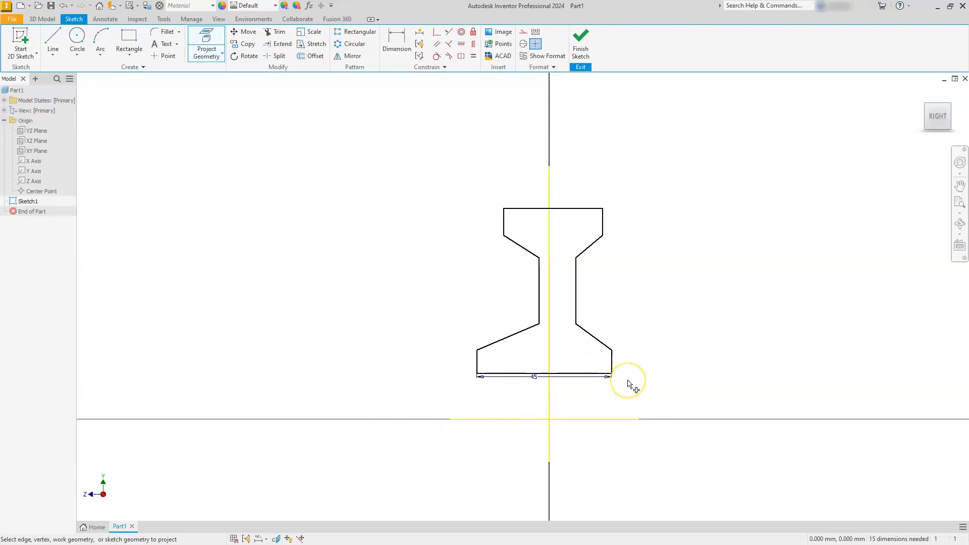
key(Escape)
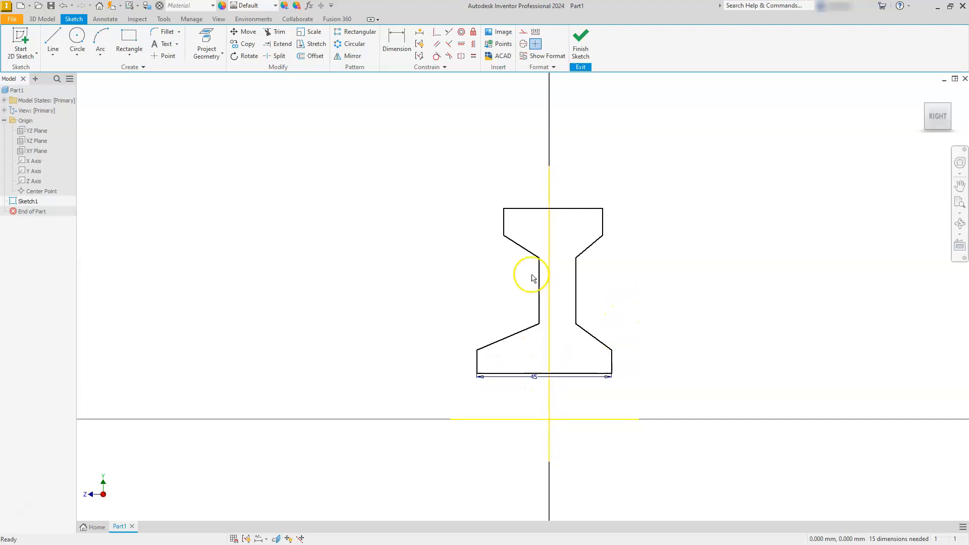
Make the lower pair and the waist pair of vertical edges symmetric about the projected vertical axis.
click(462, 57)
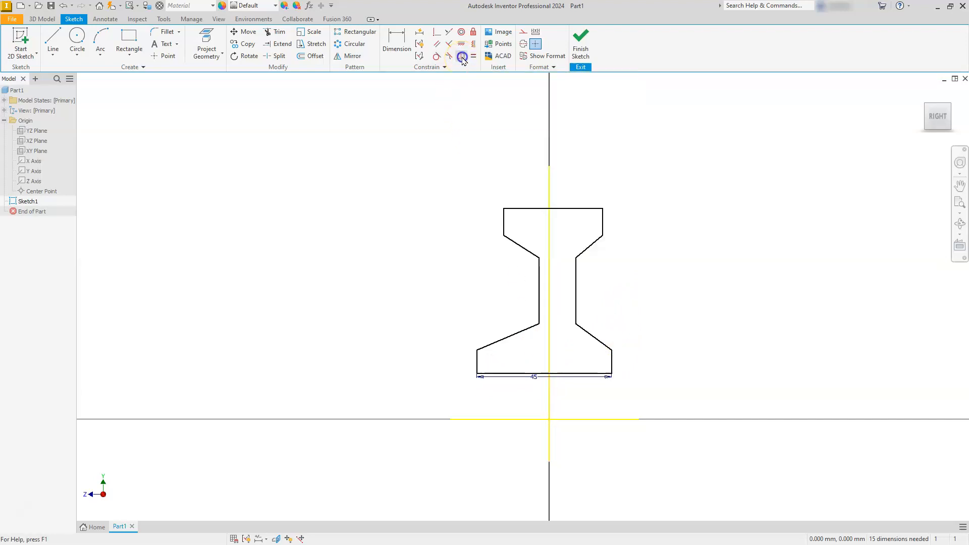
click(478, 364)
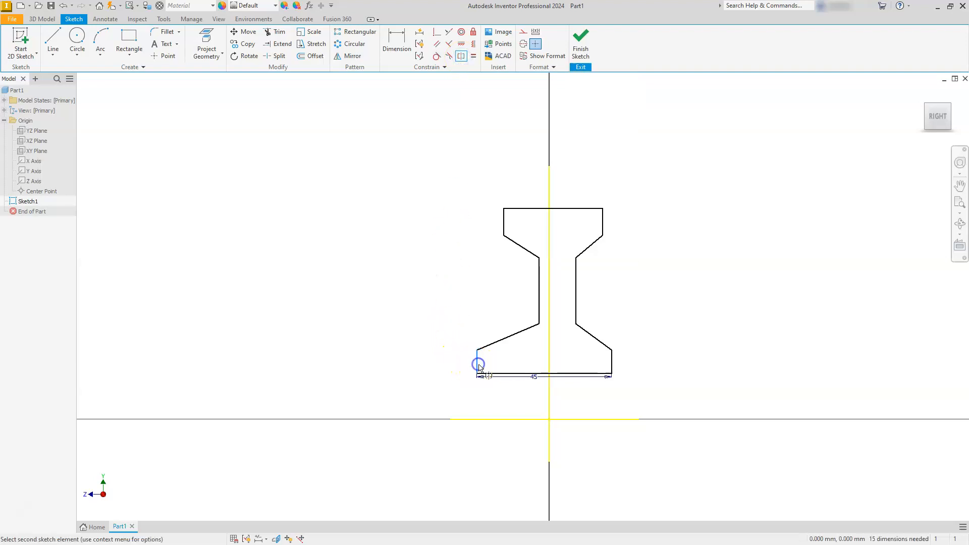
click(615, 361)
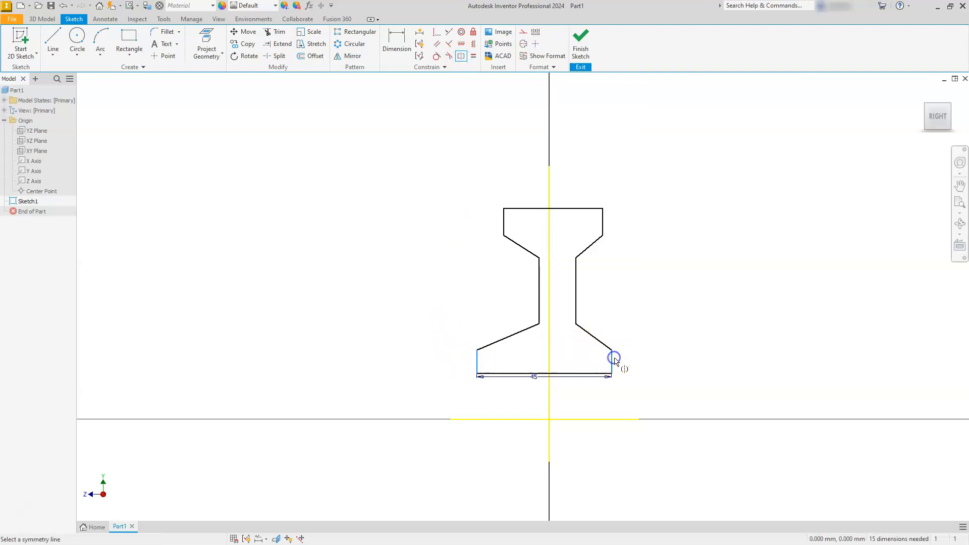
click(554, 361)
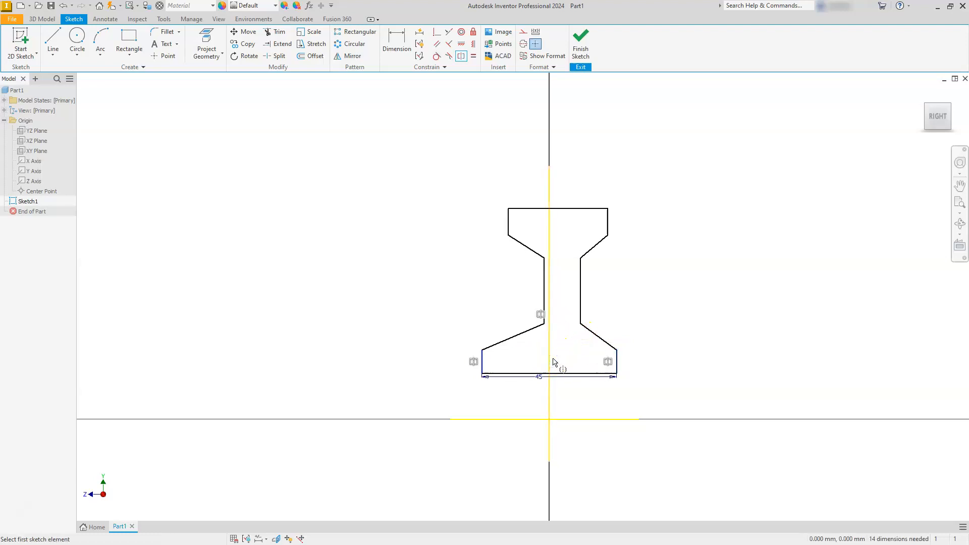
click(543, 295)
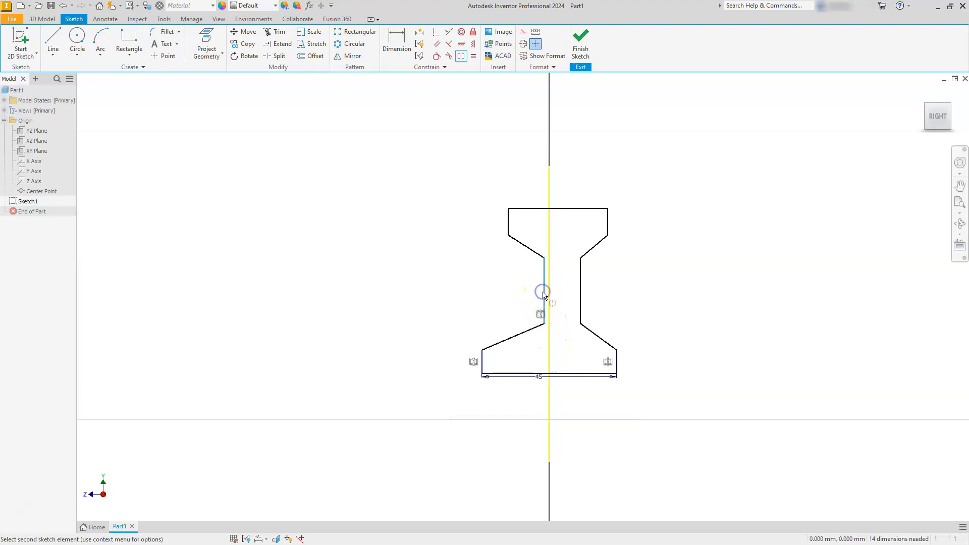
click(582, 300)
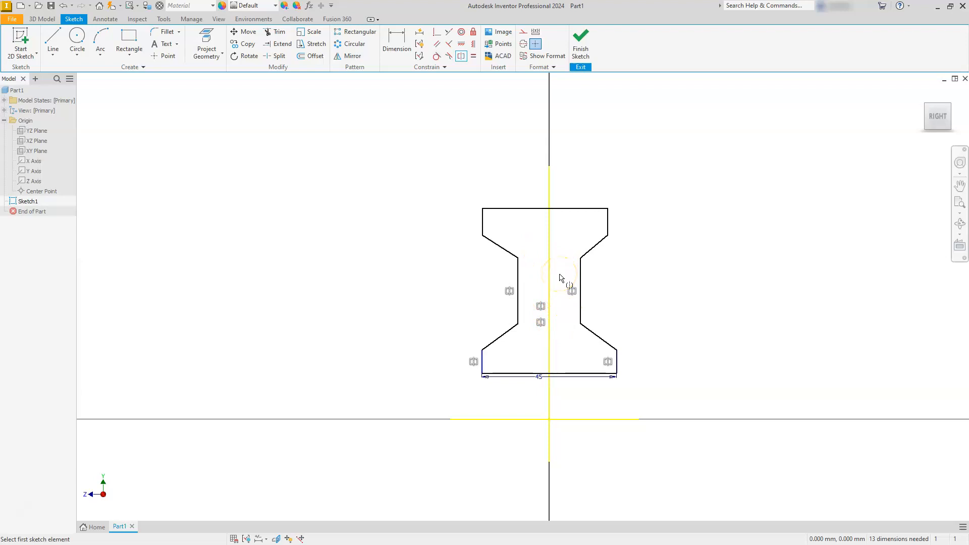
Make the upper pair of vertical edges symmetric about the projected vertical axis.
right_click(623, 268)
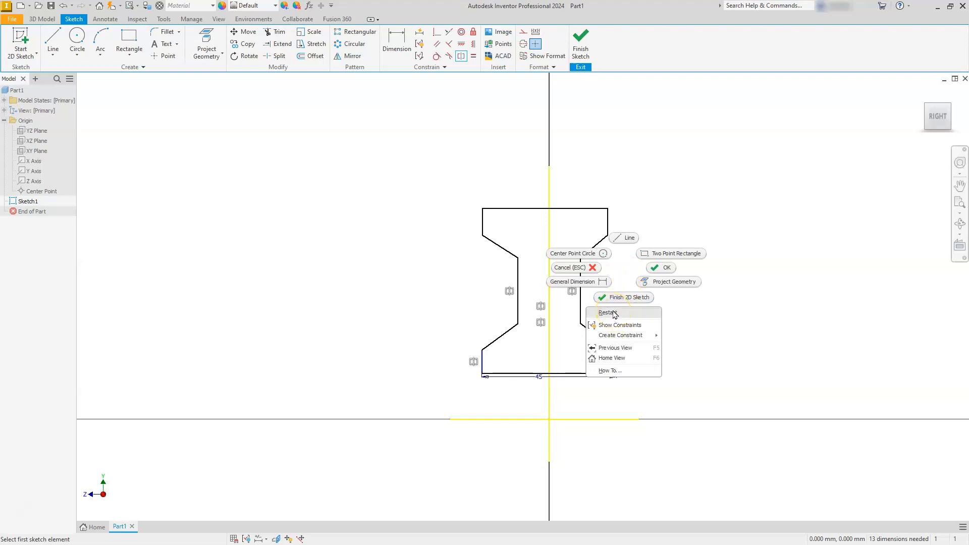
click(614, 313)
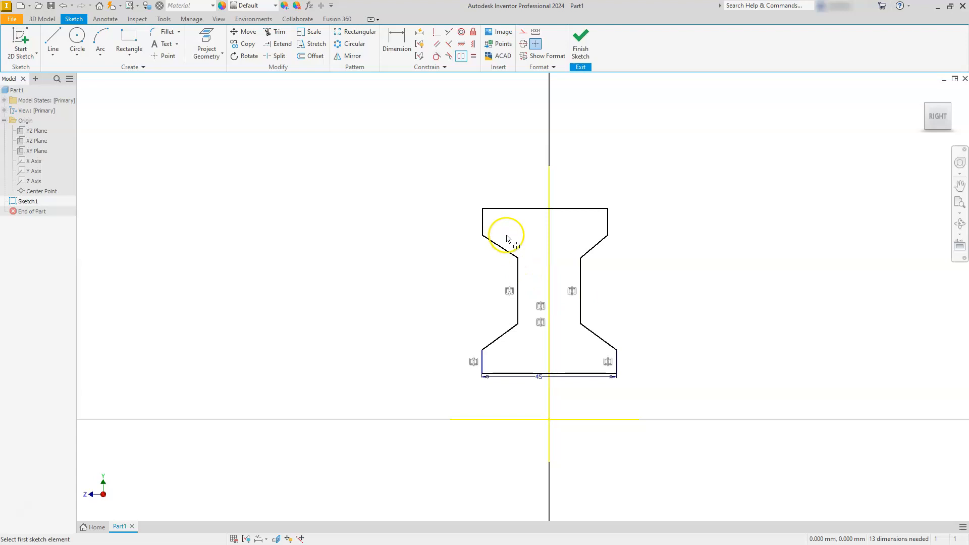
click(482, 226)
click(607, 226)
click(548, 233)
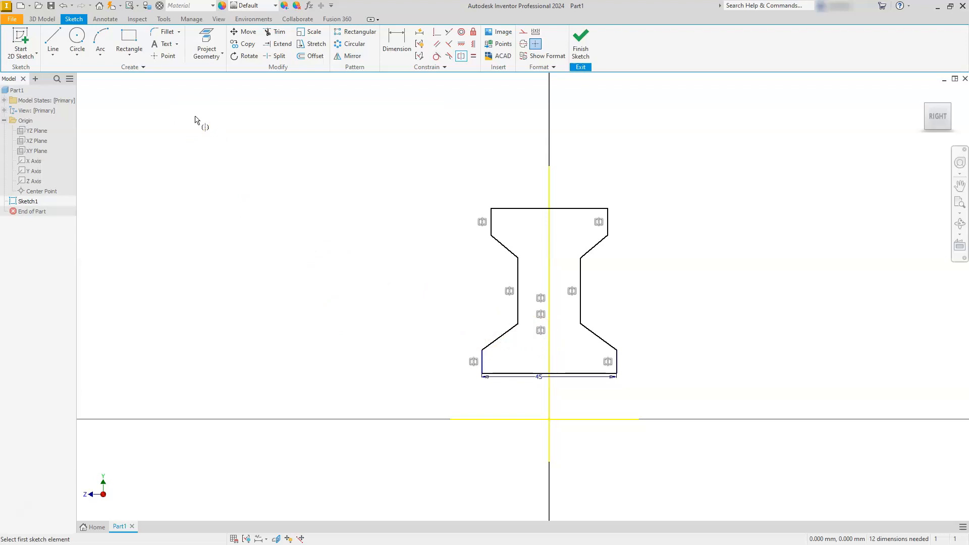
Undo the three symmetry constraints on the profile's vertical edges.
click(63, 5)
click(63, 5)
click(63, 6)
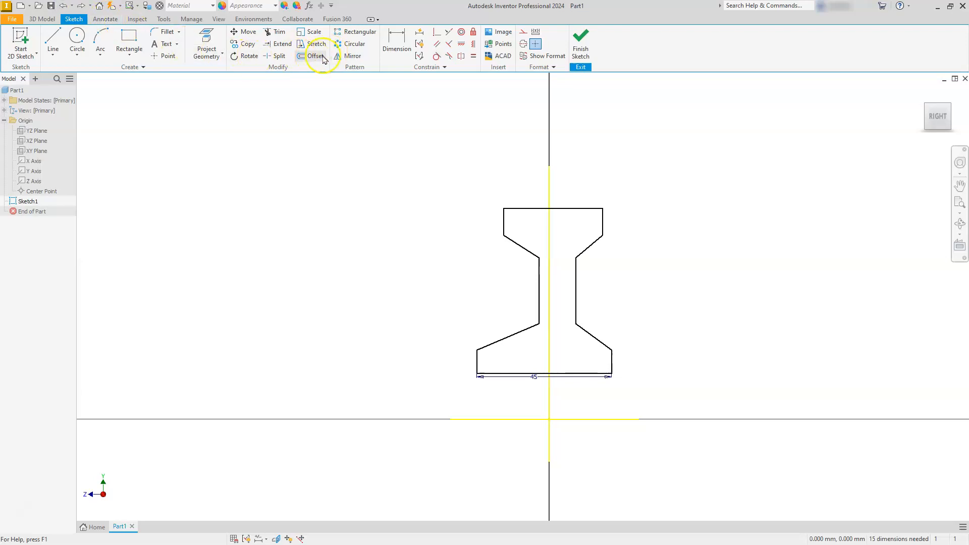
Apply Symmetric constraints to the lower, waist and upper pairs of vertical edges about the projected vertical axis.
click(461, 56)
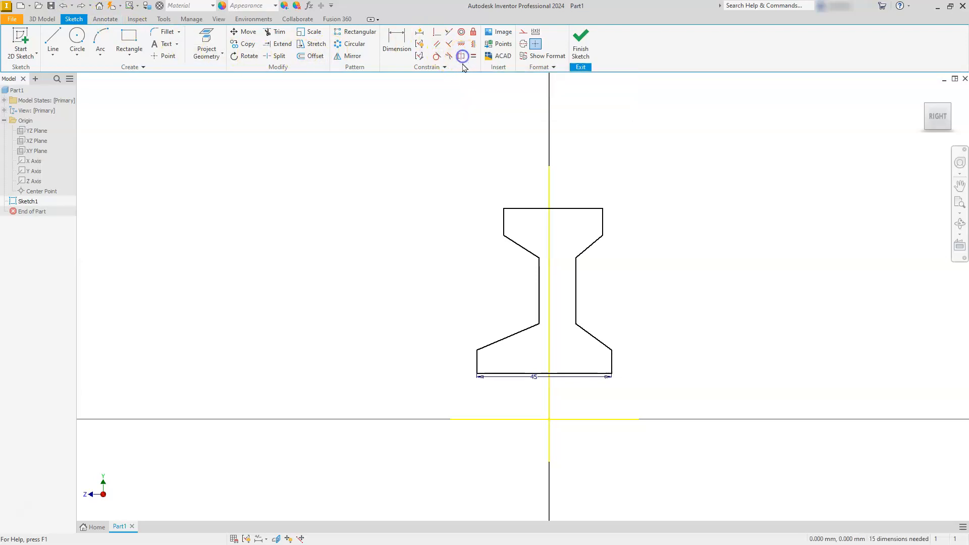
click(476, 357)
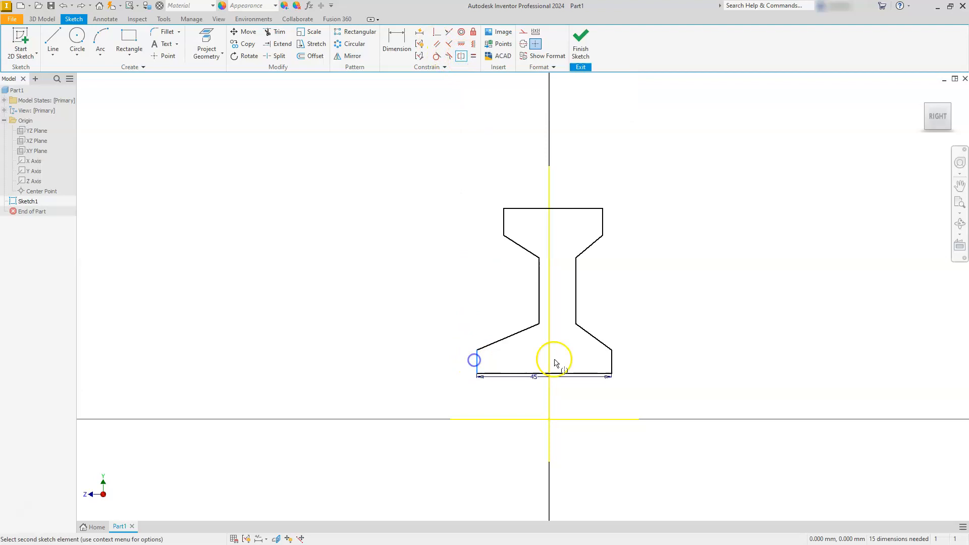
click(612, 366)
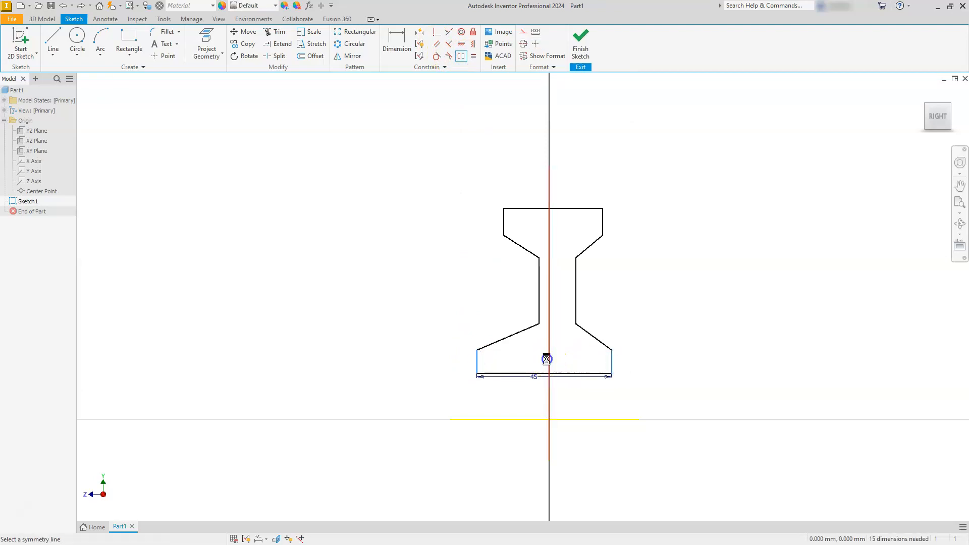
click(548, 363)
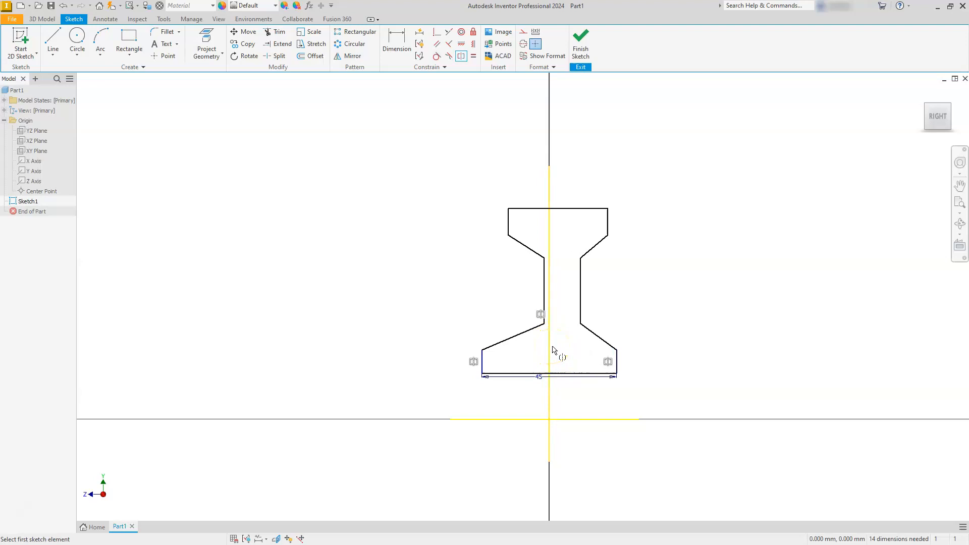
click(542, 287)
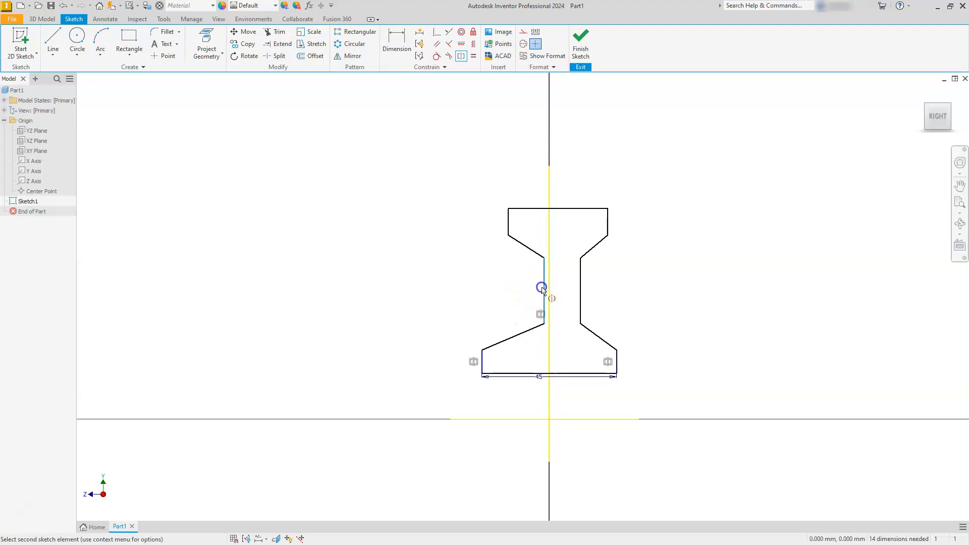
click(580, 289)
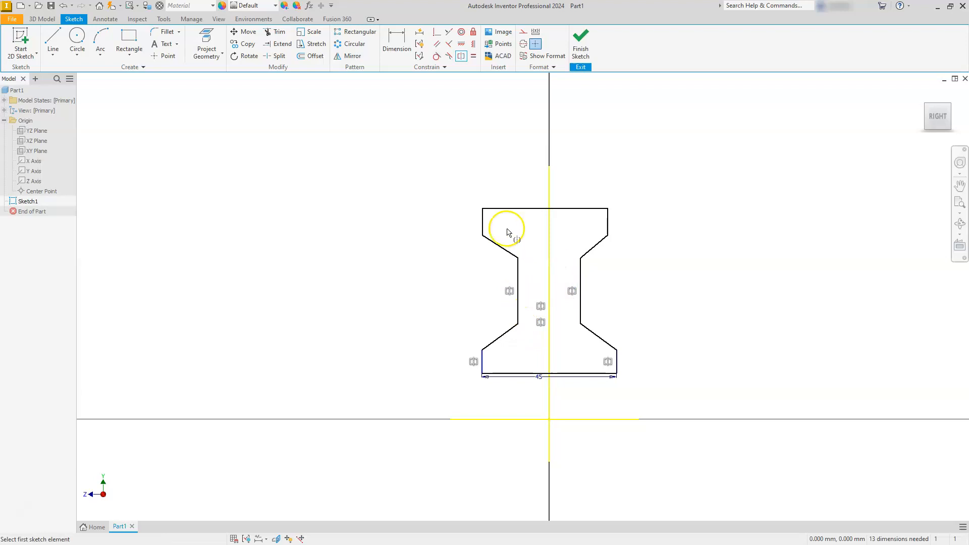
click(484, 218)
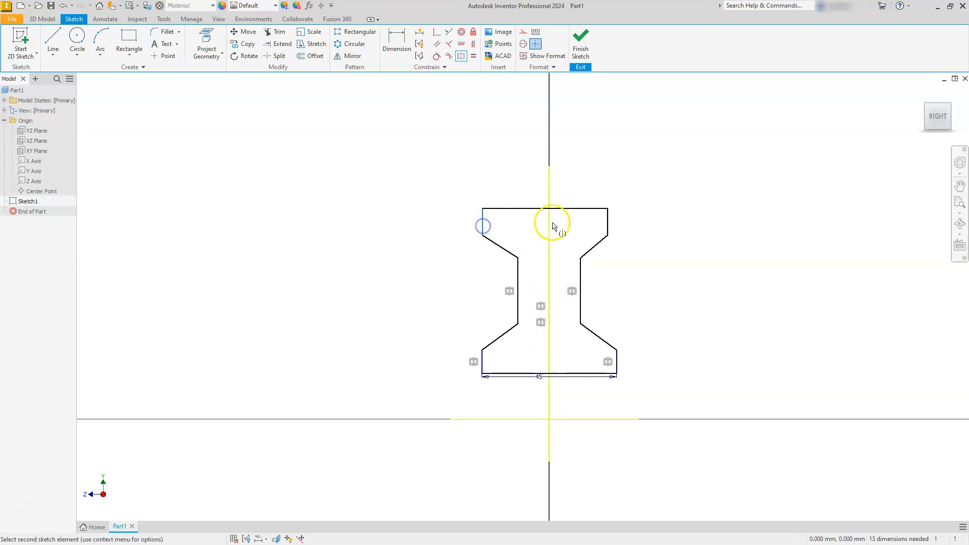
click(607, 222)
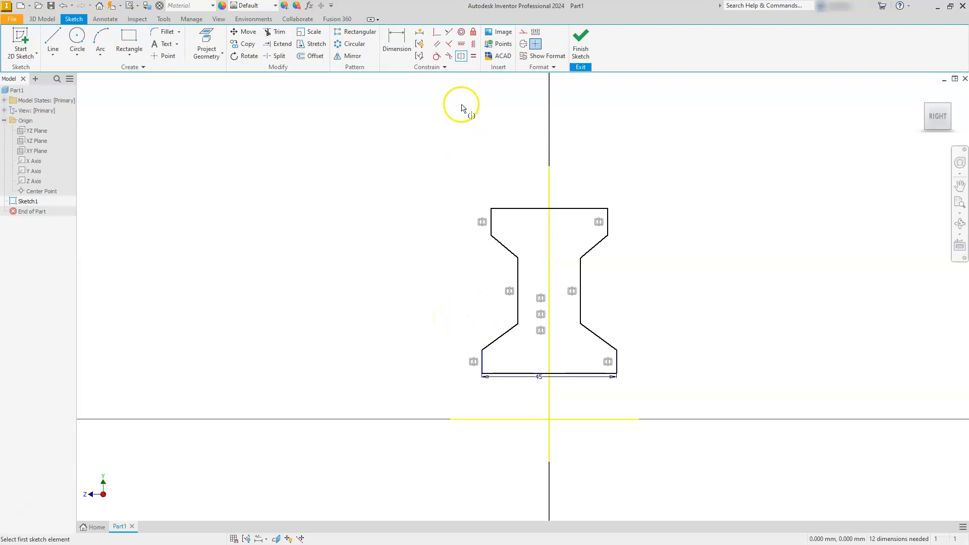
Align the profile's left and right corners level with each other at the upper flange, both waist ends and lower flange using Vertical constraints.
click(464, 46)
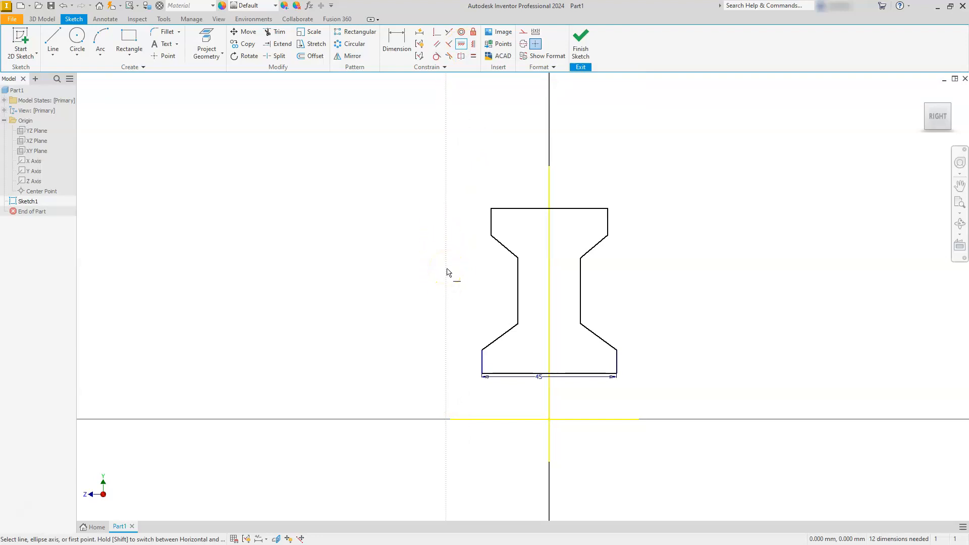
click(475, 49)
click(490, 236)
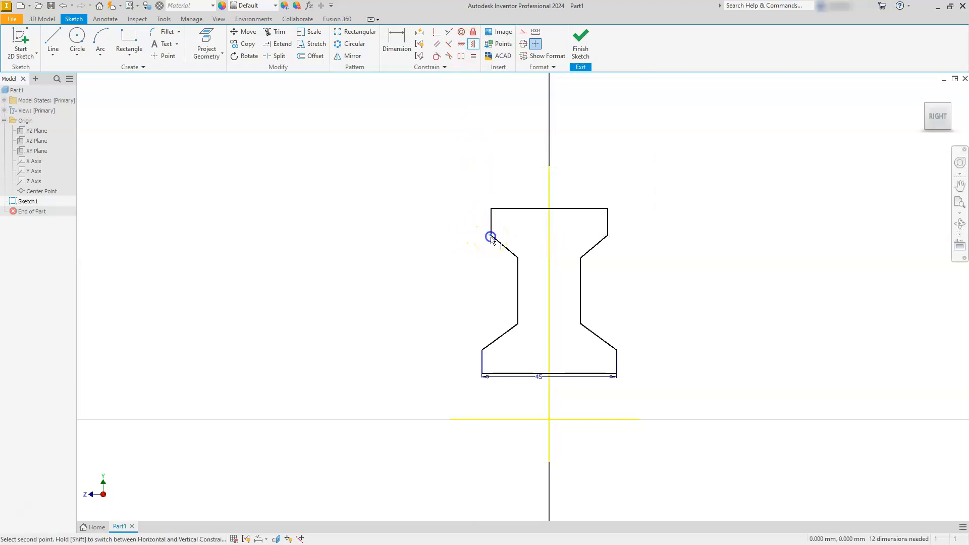
click(609, 236)
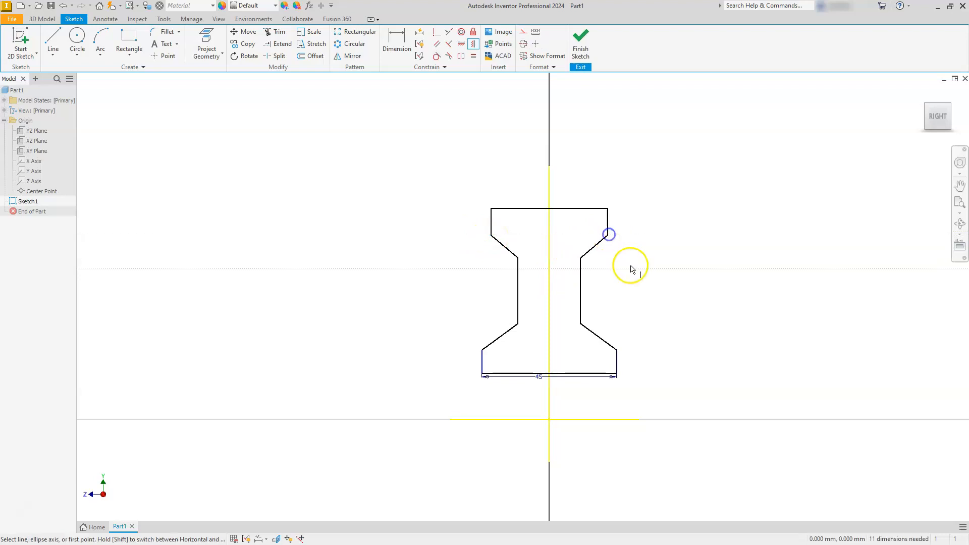
click(580, 259)
click(517, 259)
click(517, 324)
click(581, 323)
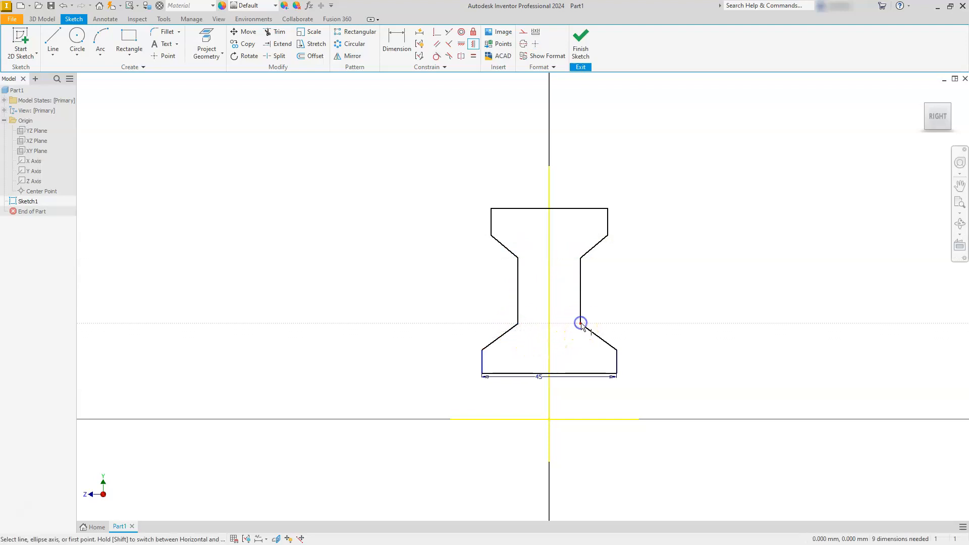
click(618, 353)
click(483, 352)
key(Escape)
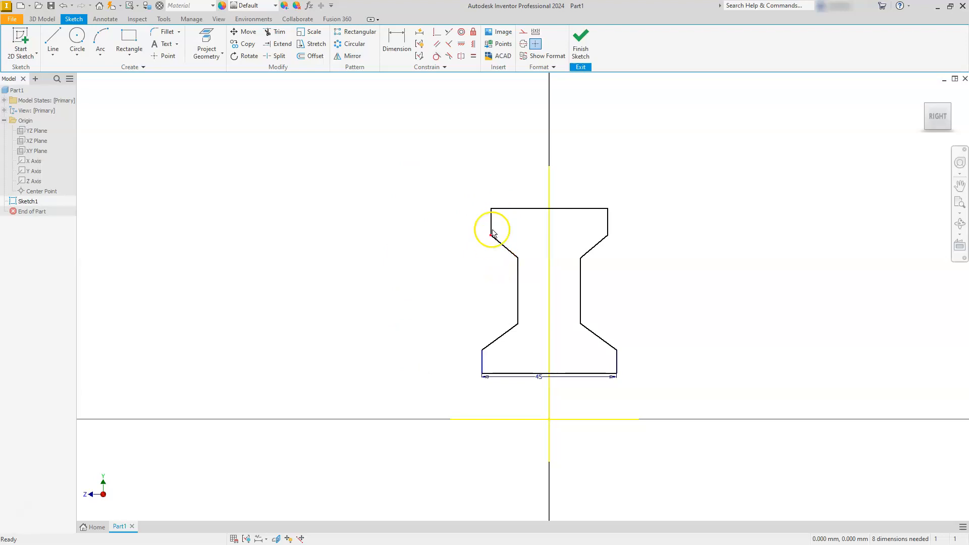
Try to make the upper pair and the lower pair of slanted lines equal in length.
click(474, 60)
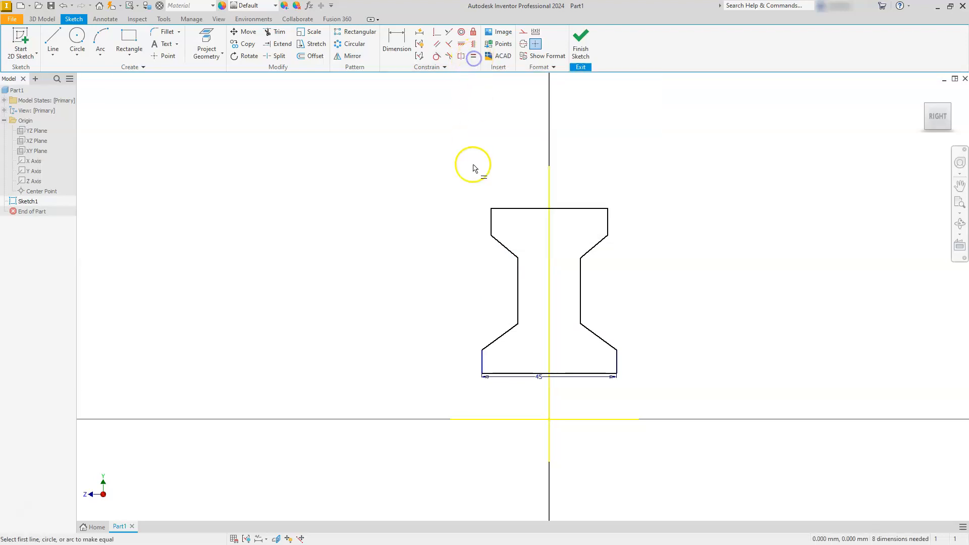
click(503, 244)
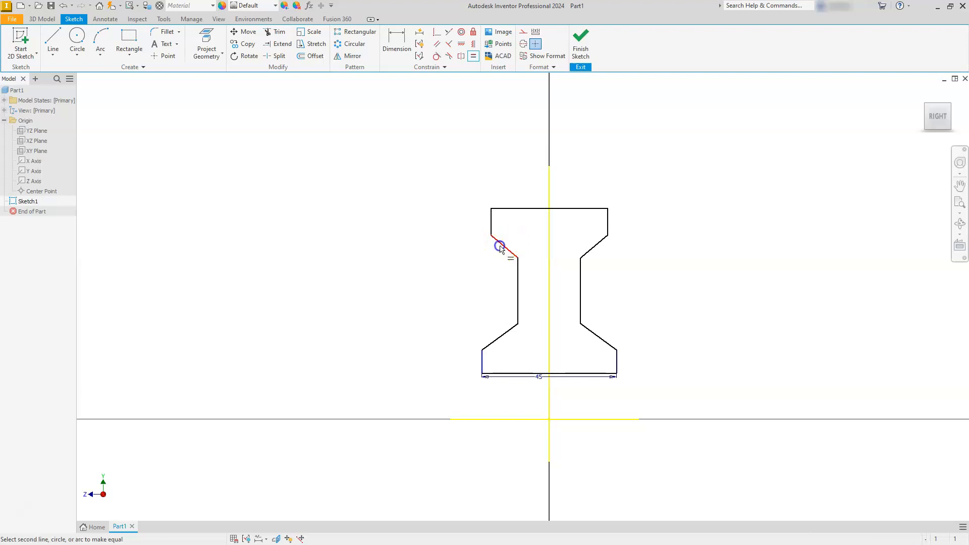
click(591, 248)
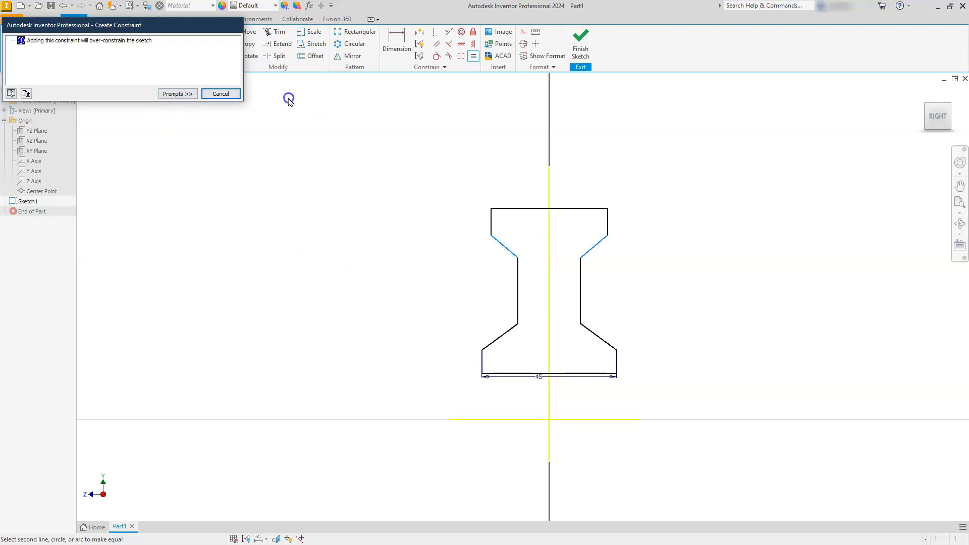
click(218, 94)
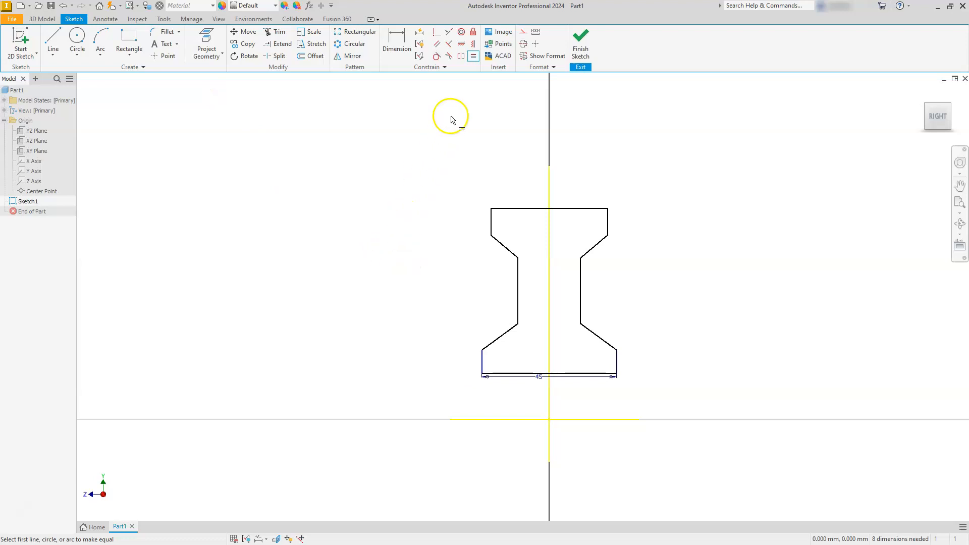
click(493, 341)
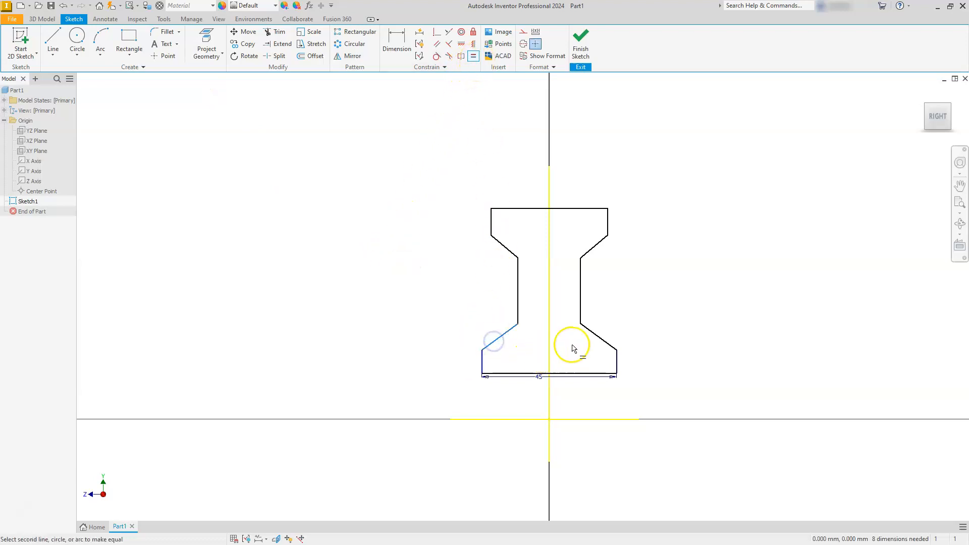
click(585, 329)
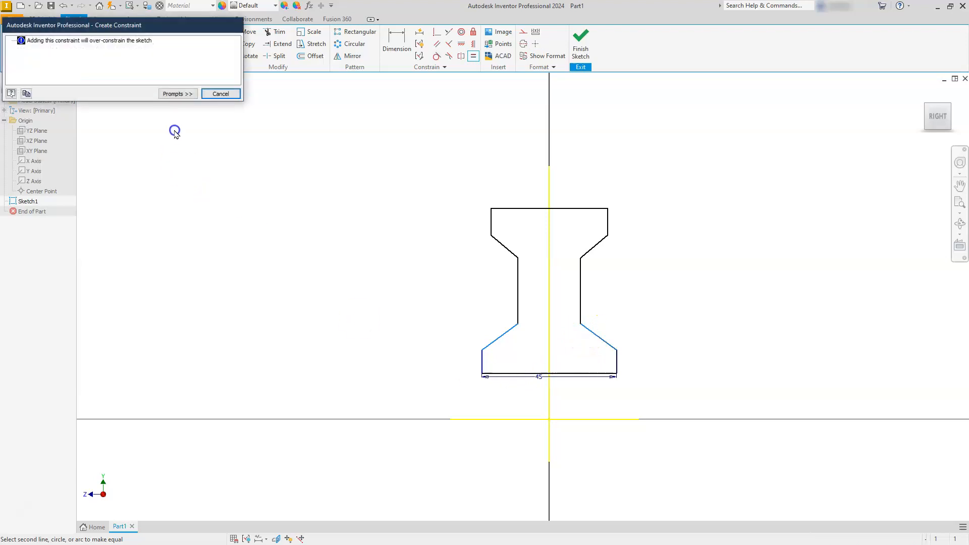
click(221, 94)
key(Escape)
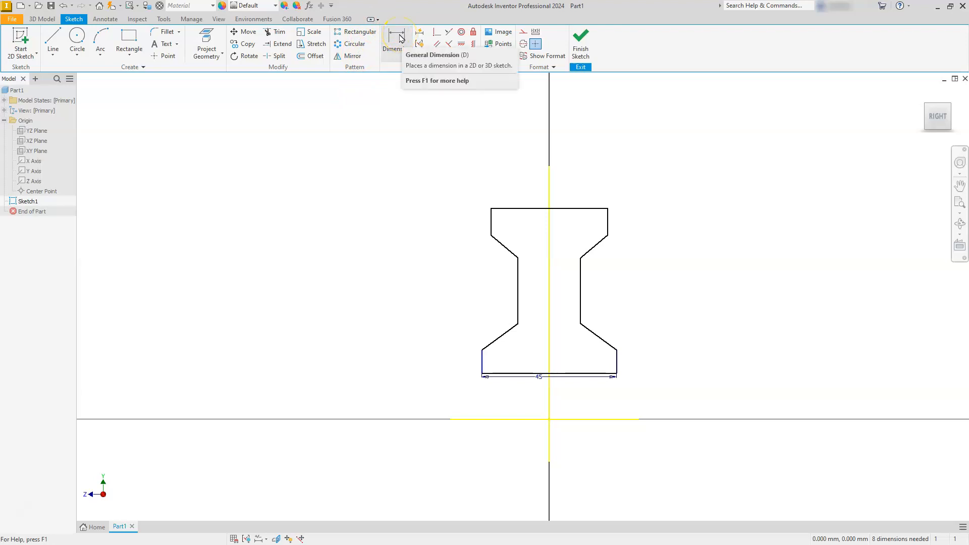
Dimension the profile's top edge to 35 mm.
click(406, 45)
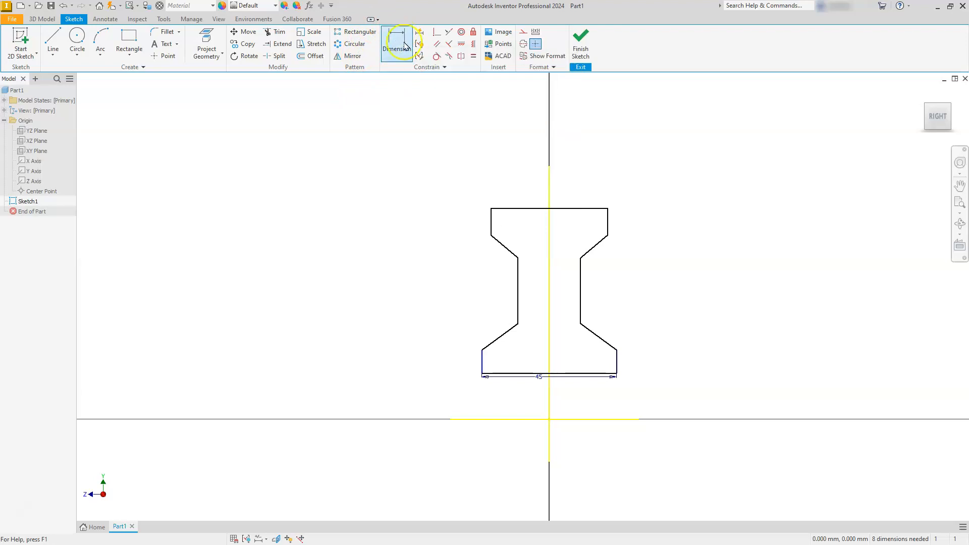
click(531, 210)
click(530, 185)
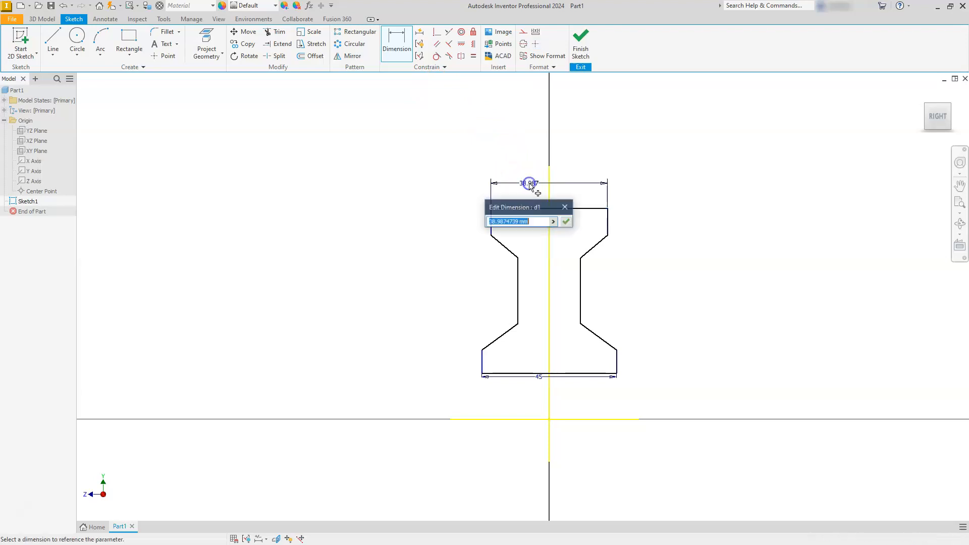
text(35)
key(Return)
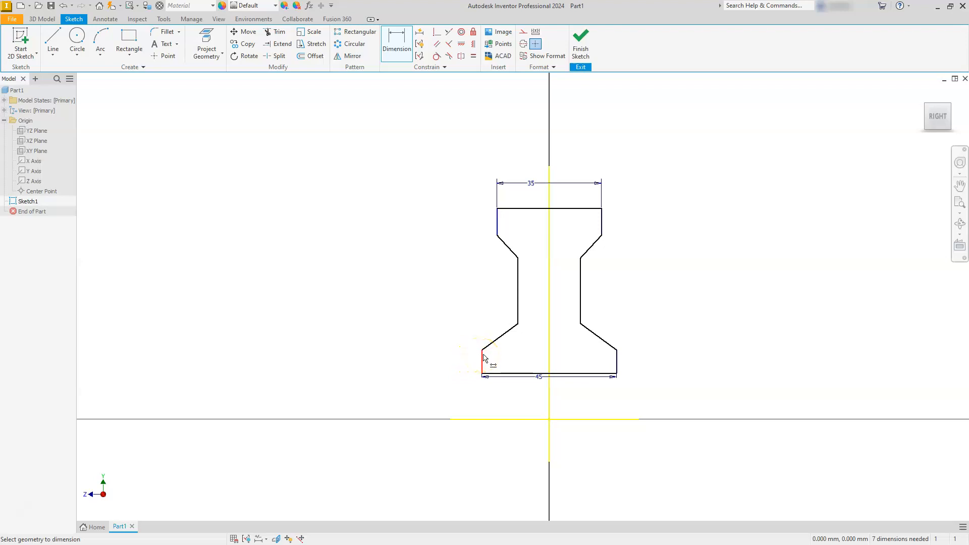
Try to dimension the horizontal offset between the left vertical edges of the lower and upper flanges.
click(483, 360)
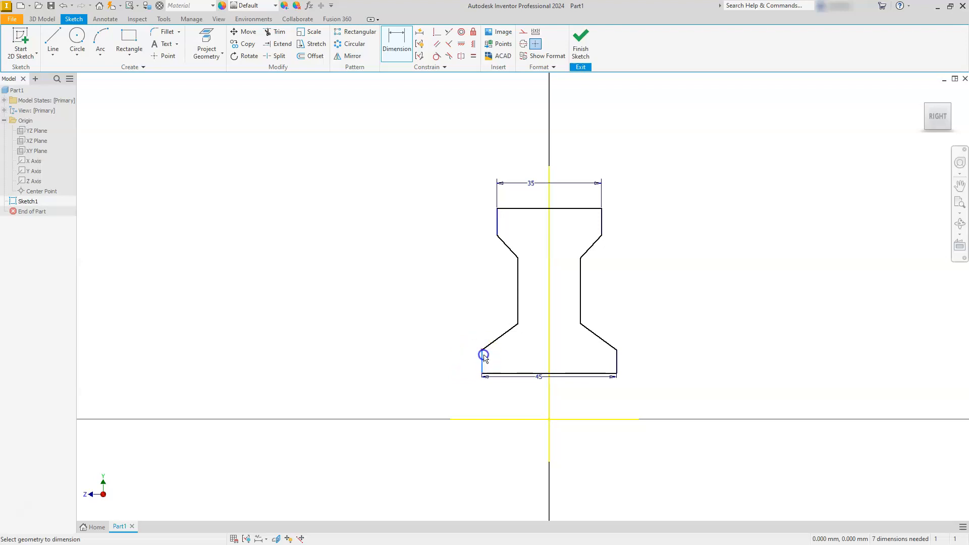
click(497, 225)
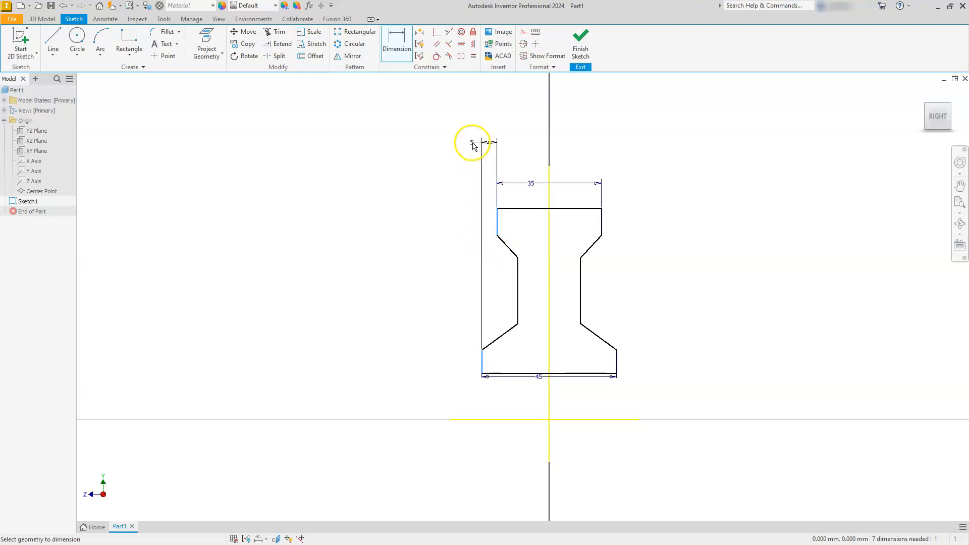
click(473, 146)
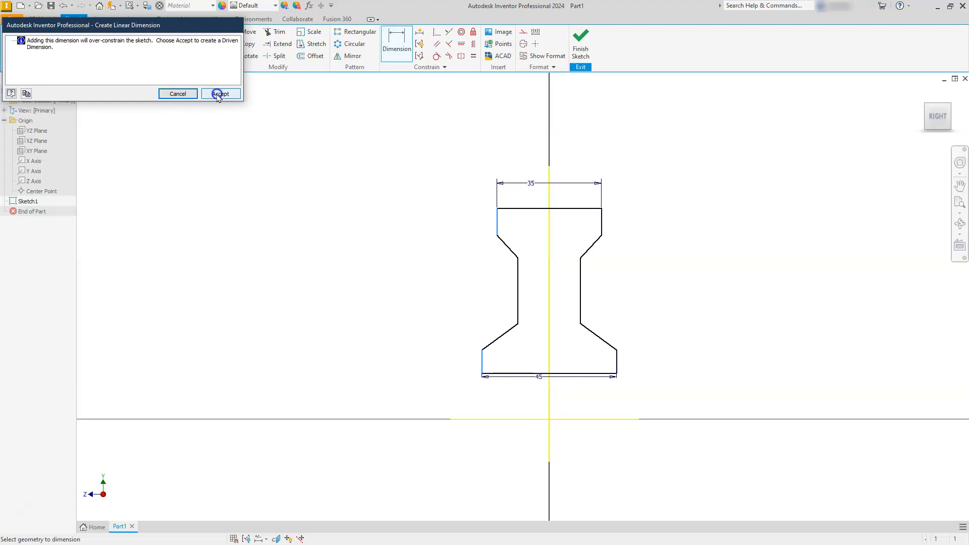
click(178, 94)
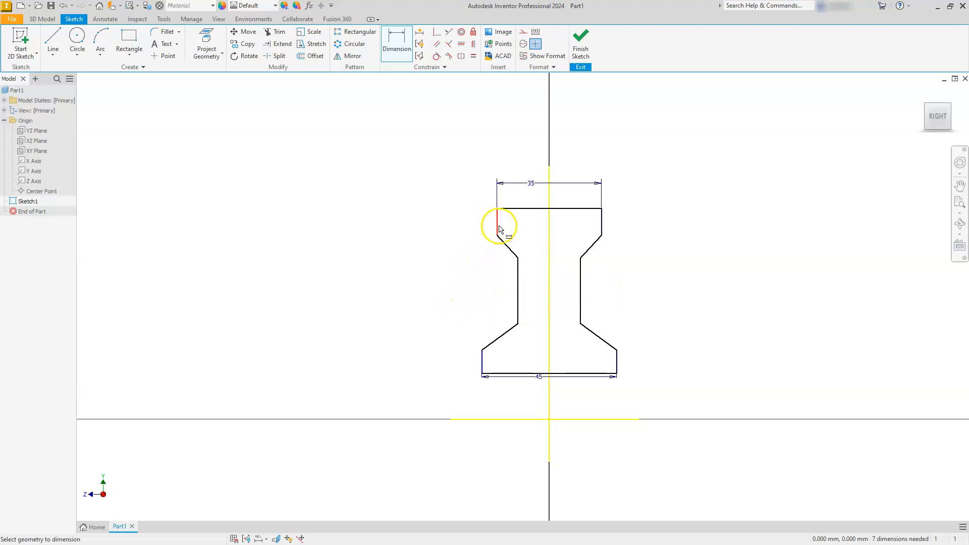
Dimension the horizontal offset between the left waist edge and the upper flange's left edge as 5 mm.
click(520, 272)
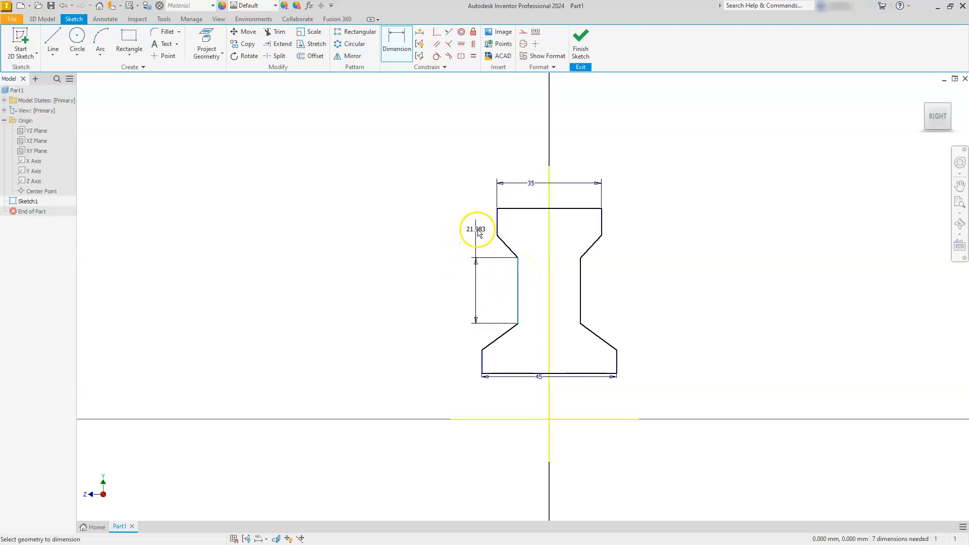
click(496, 225)
click(503, 280)
text(5)
key(Return)
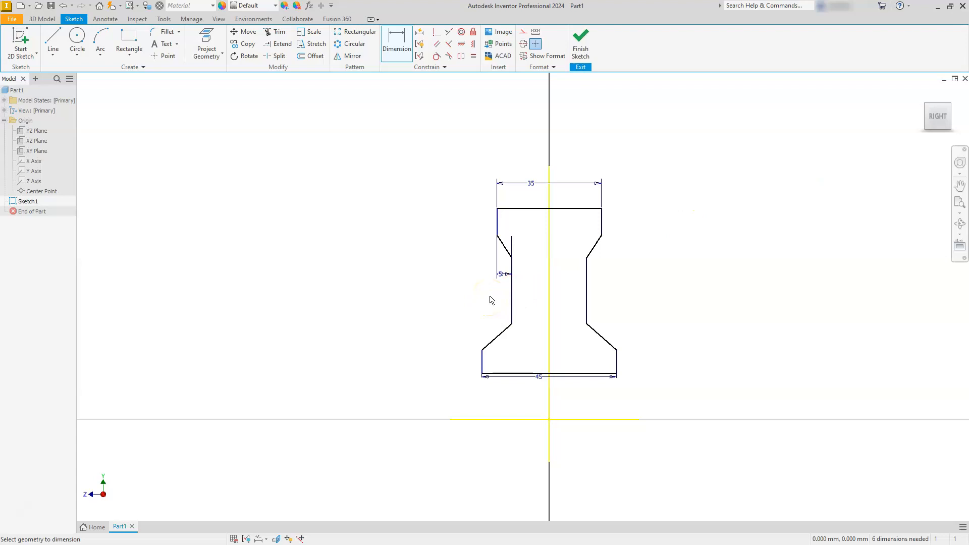
key(Escape)
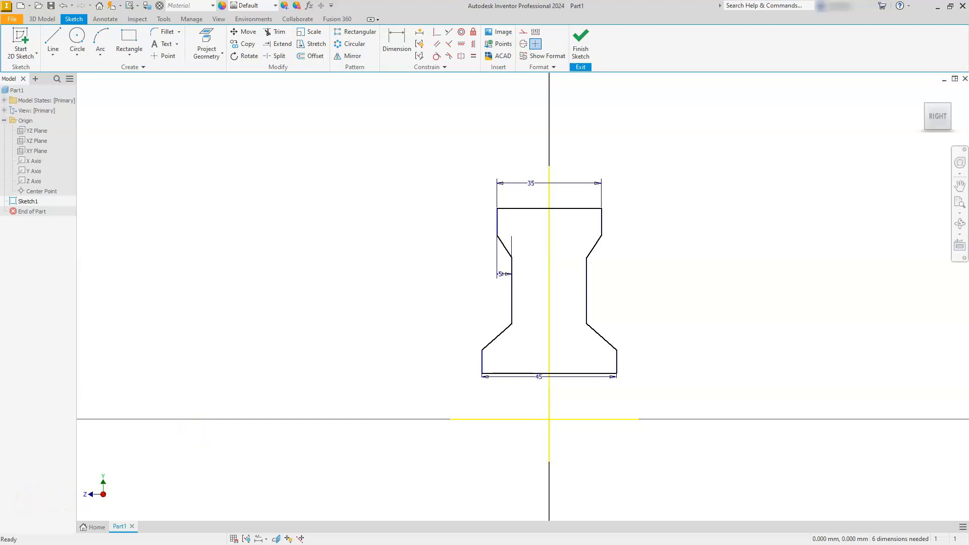
Switch to the flange reference drawing PDF and check the diameter callouts and the typical taper angle.
key(alt+Tab)
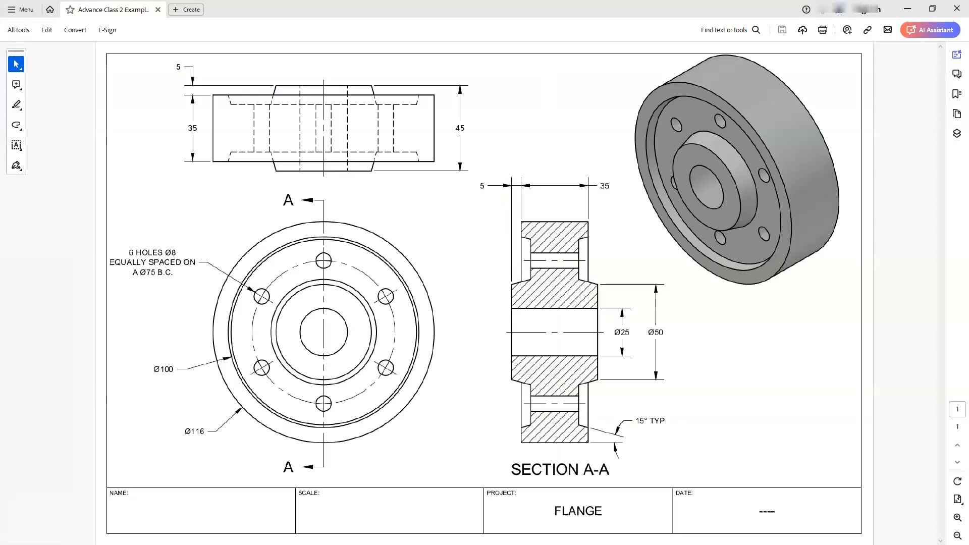
drag(186, 431, 205, 433)
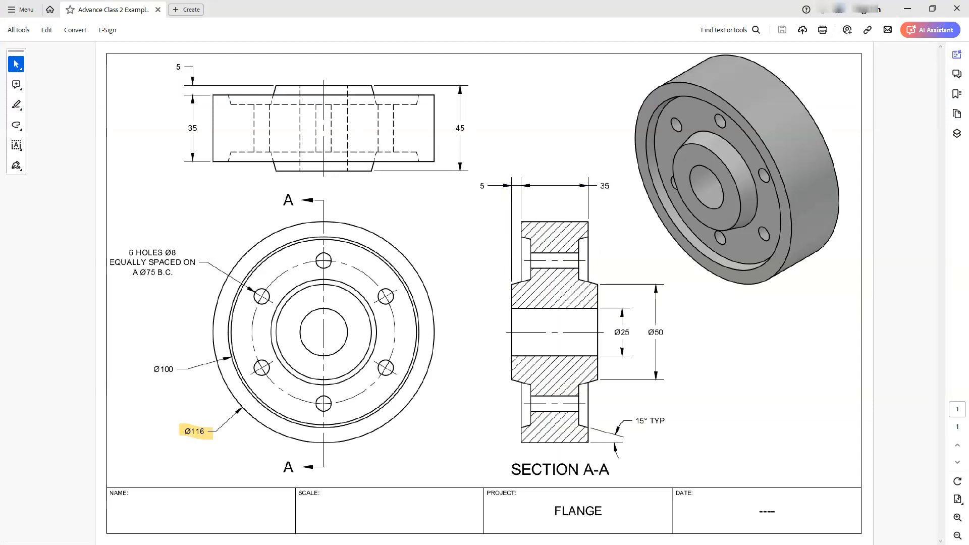
drag(142, 366, 173, 369)
mouse_move(613, 331)
mouse_down()
mouse_move(659, 330)
mouse_move(644, 332)
mouse_up()
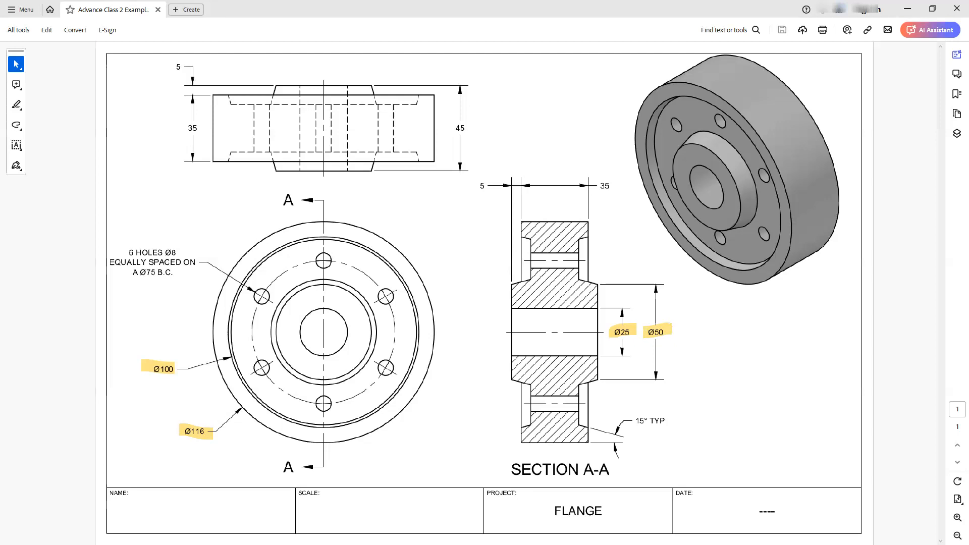
drag(631, 421, 662, 421)
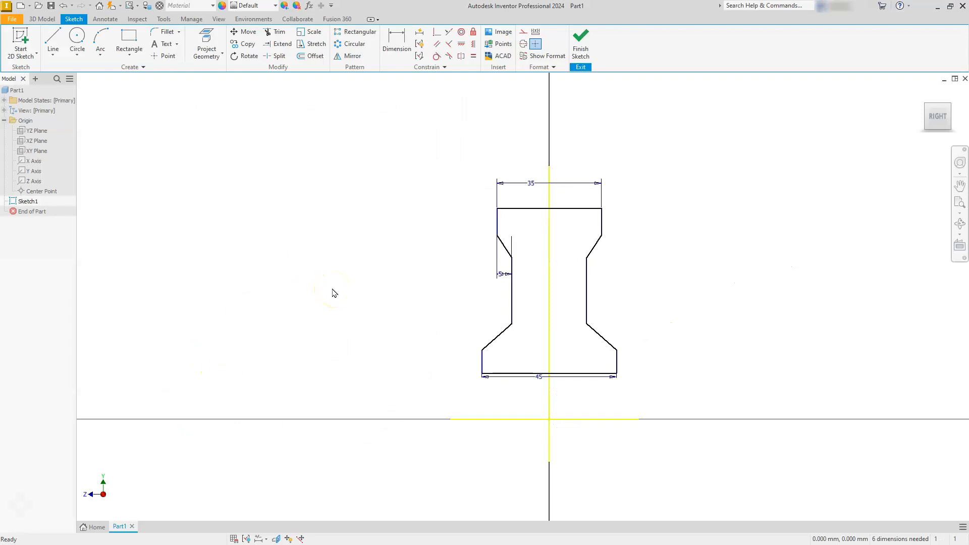
click(389, 49)
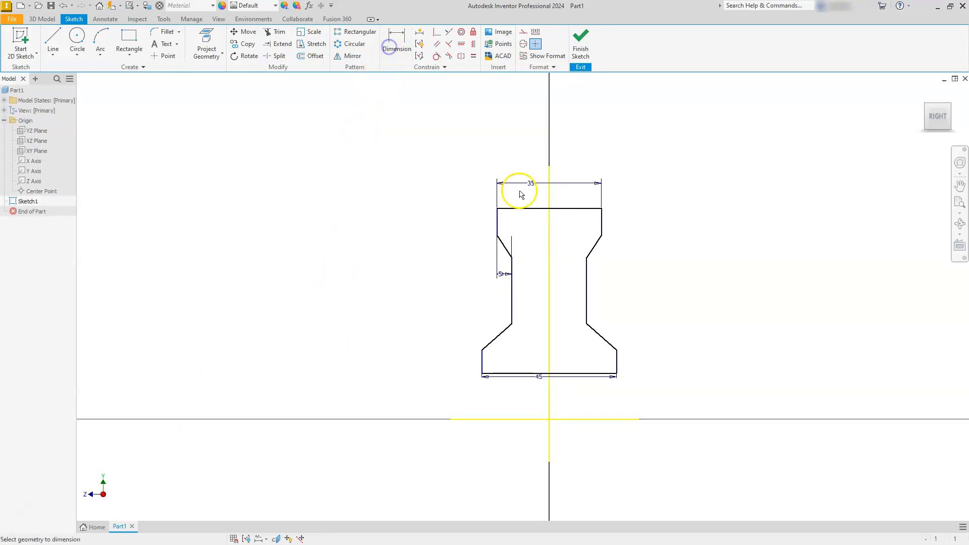
click(586, 375)
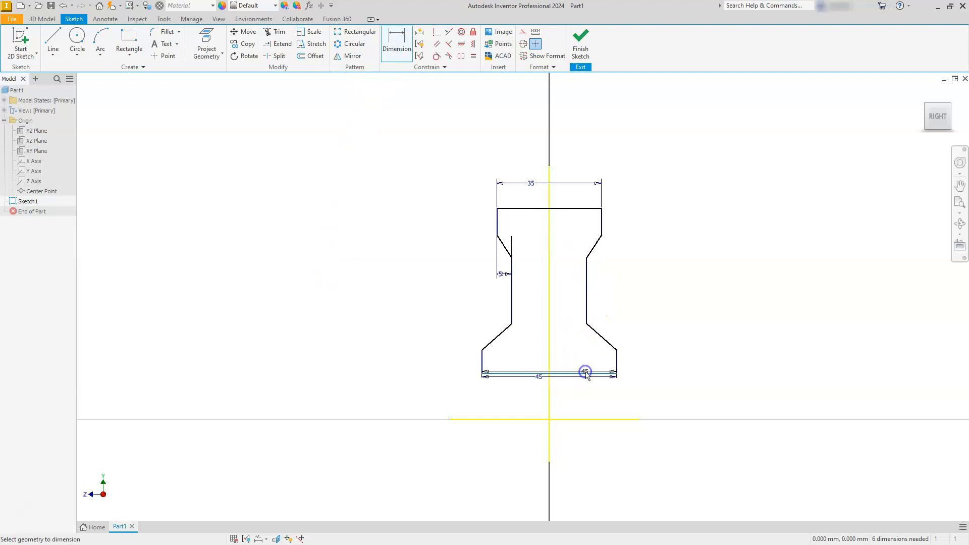
click(605, 346)
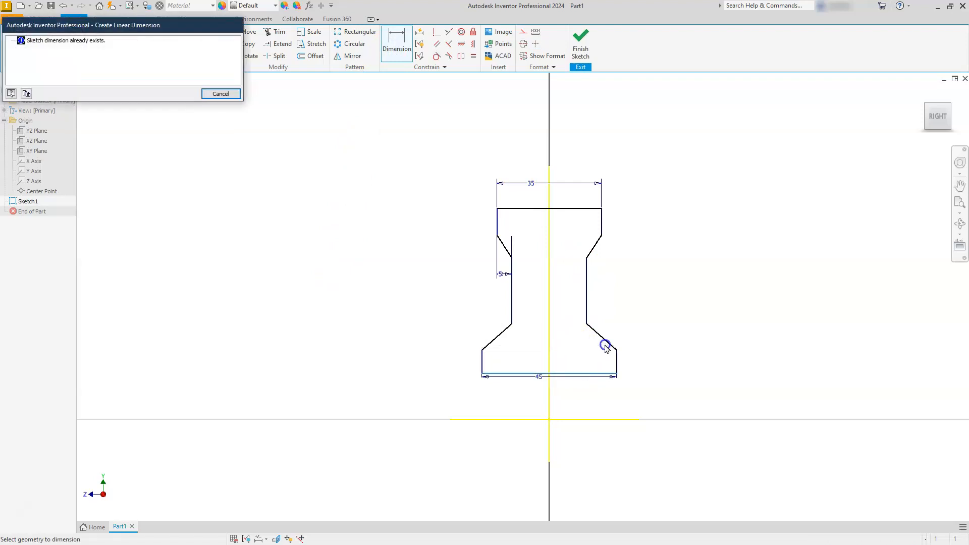
click(222, 95)
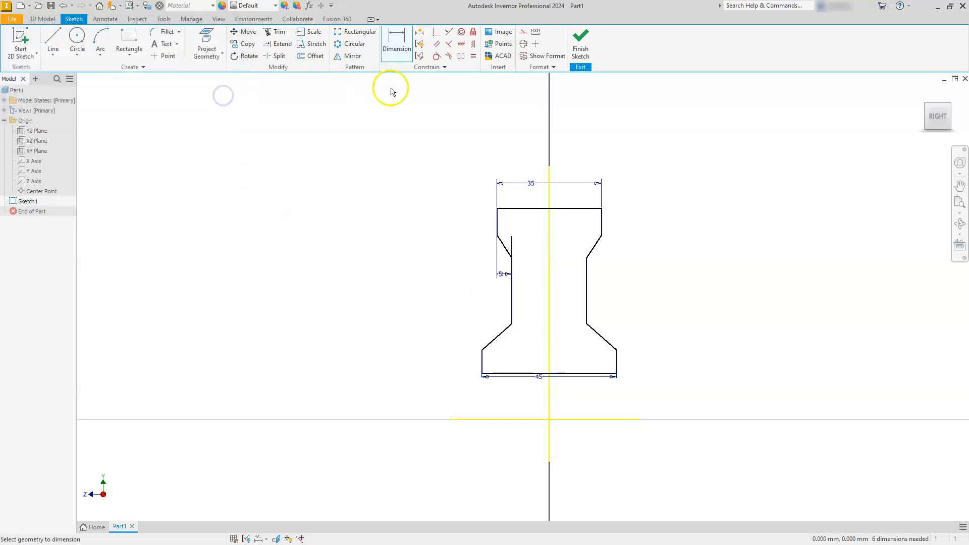
Dimension the angle between the profile's bottom edge and the lower right slanted line as 15 degrees.
click(587, 373)
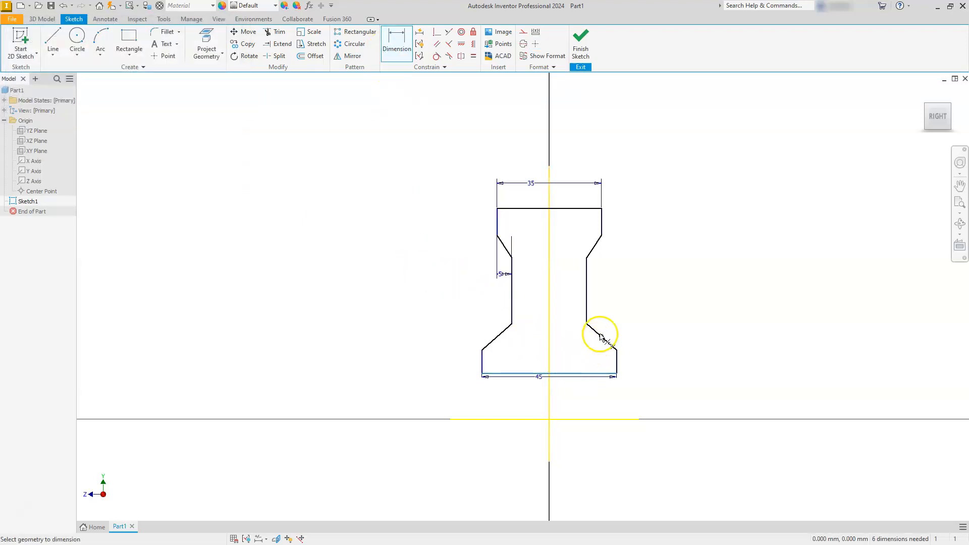
click(596, 334)
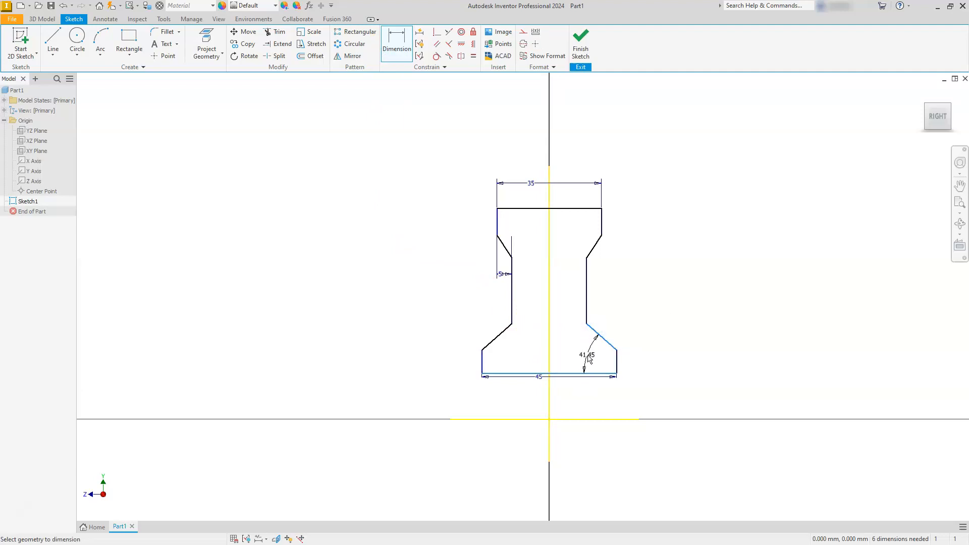
click(583, 351)
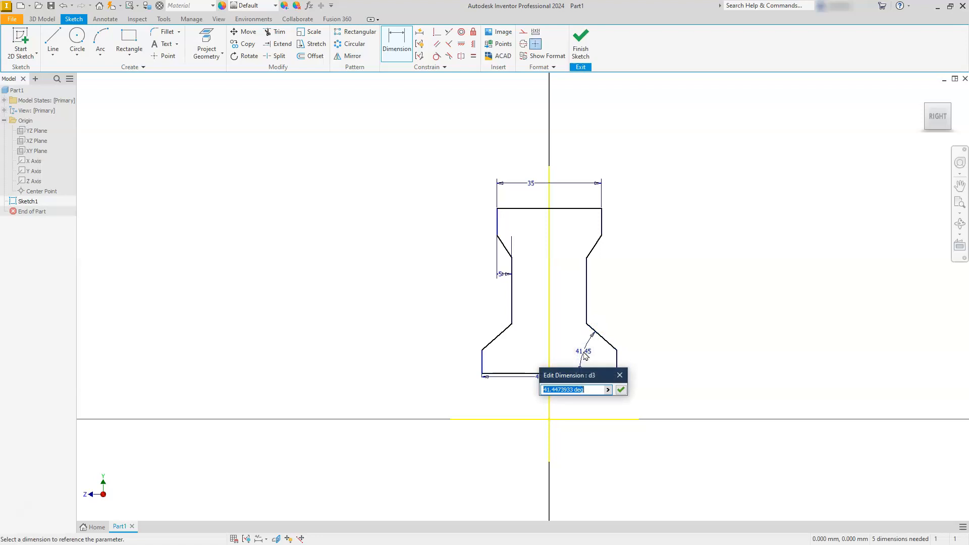
text(15)
key(Return)
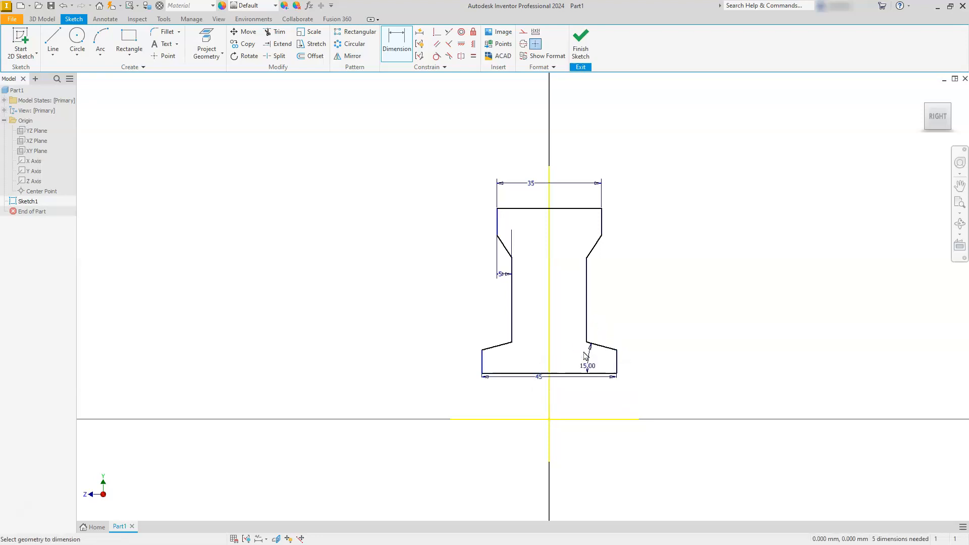
Dimension the angle between the profile's top edge and the upper right slanted line as 15 degrees.
click(590, 208)
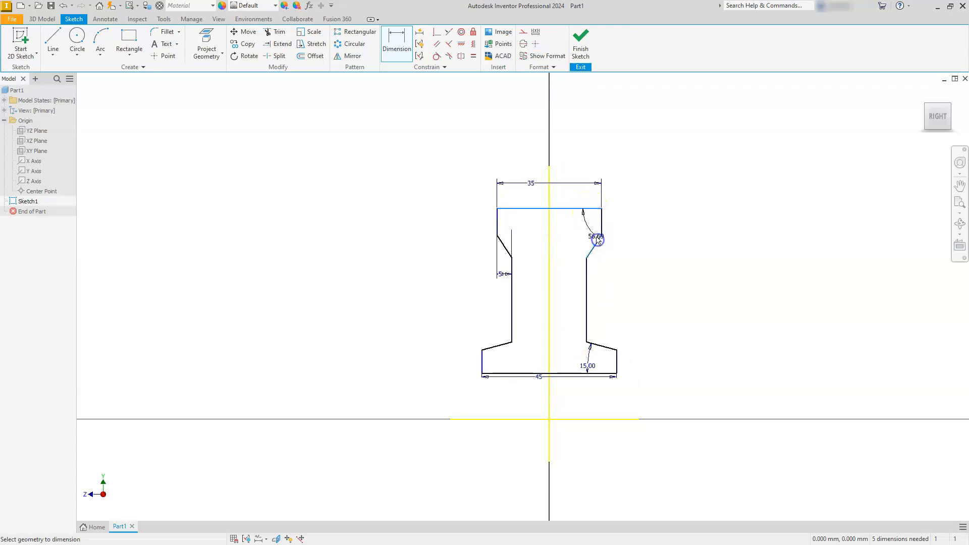
click(587, 227)
text(15)
key(Return)
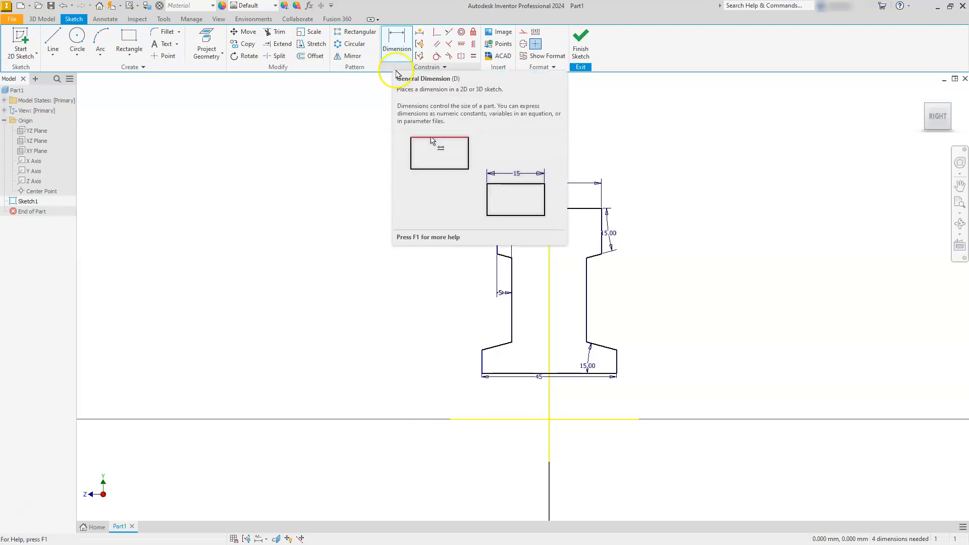
key(Escape)
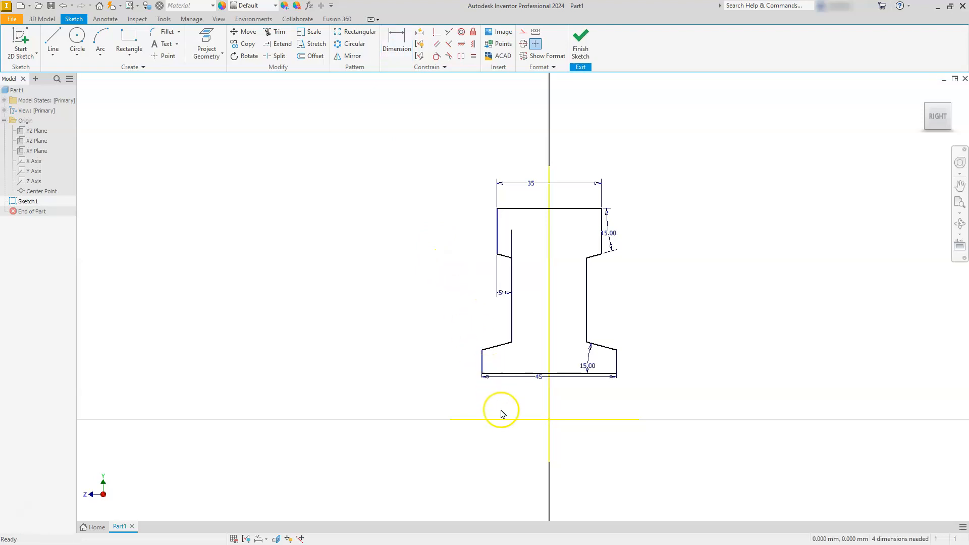
Convert the projected horizontal axis below the profile to a centerline.
click(507, 420)
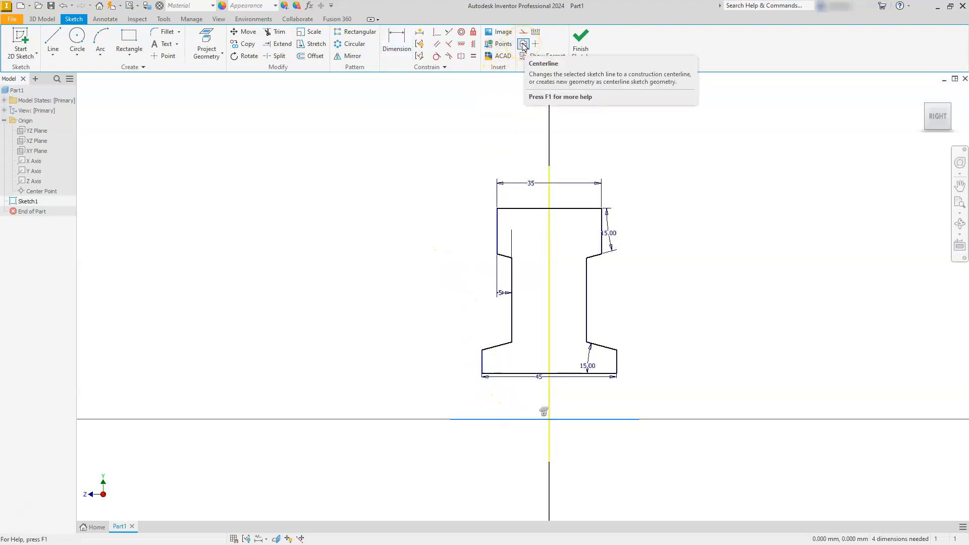
click(523, 44)
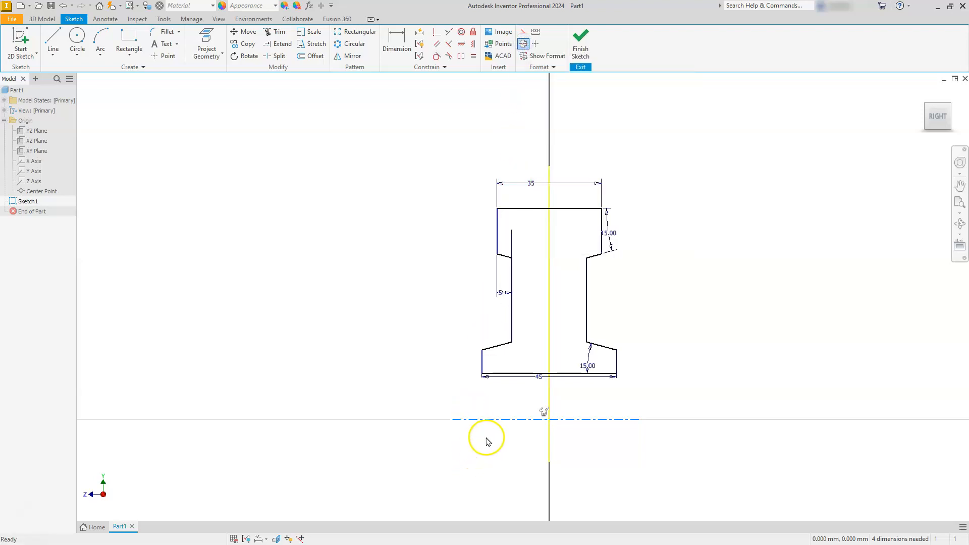
click(626, 441)
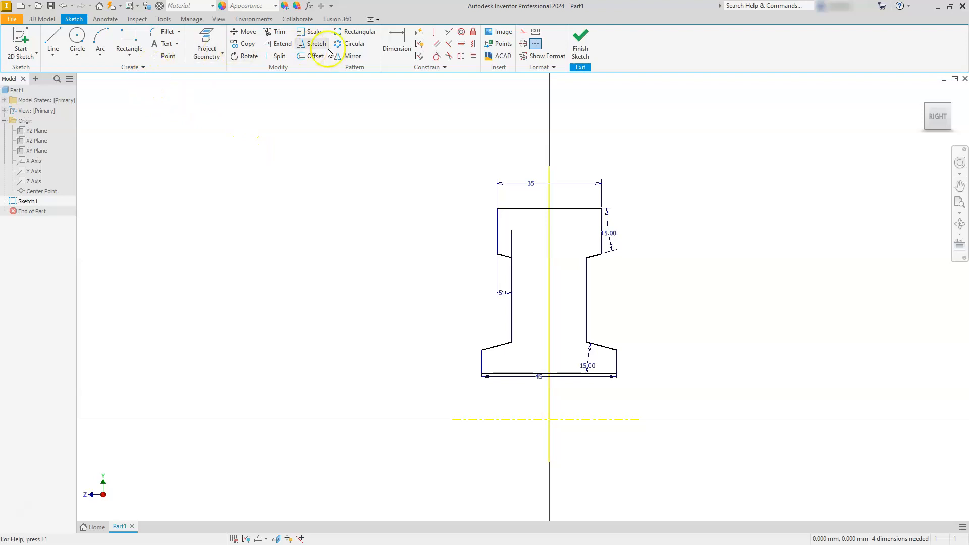
Add a 116 mm diameter dimension between the profile's top edge and the horizontal centerline.
click(394, 46)
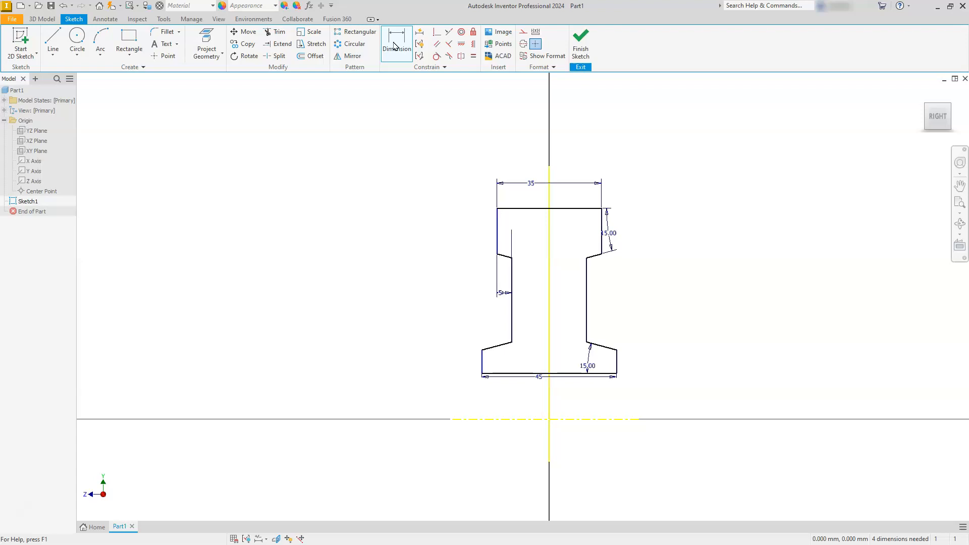
click(394, 41)
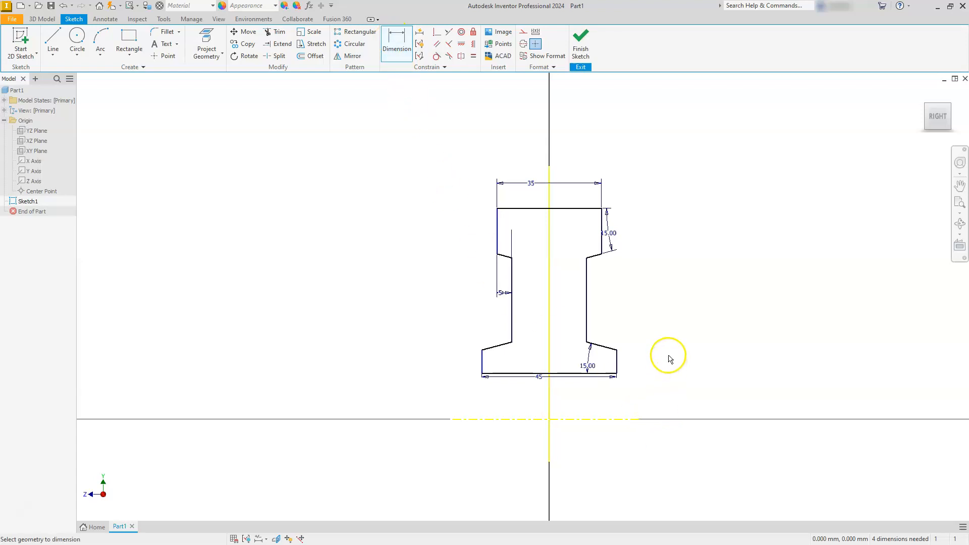
click(592, 213)
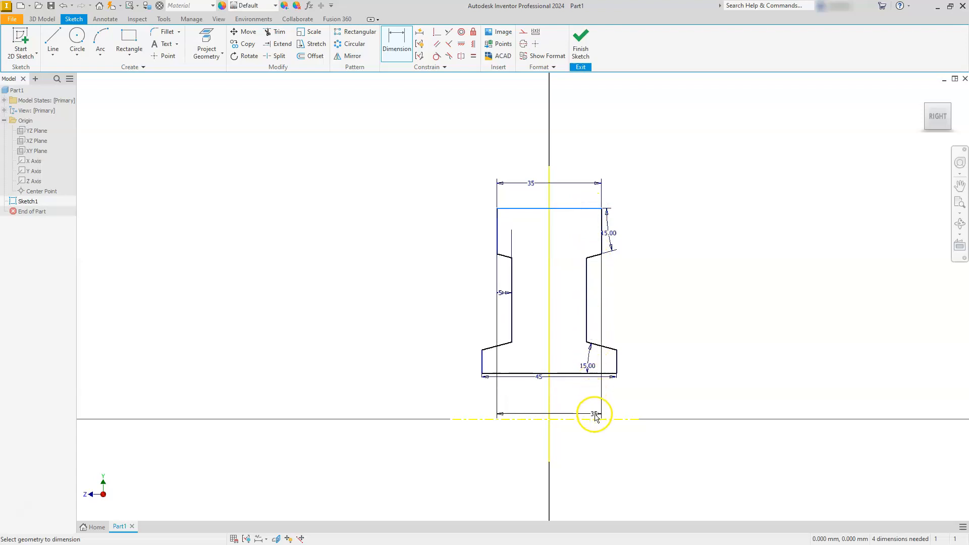
click(598, 419)
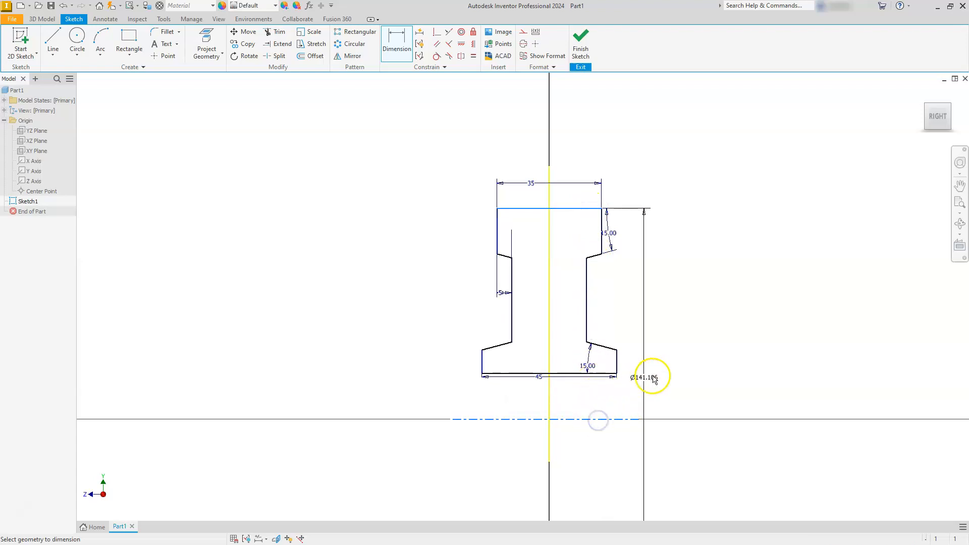
click(732, 382)
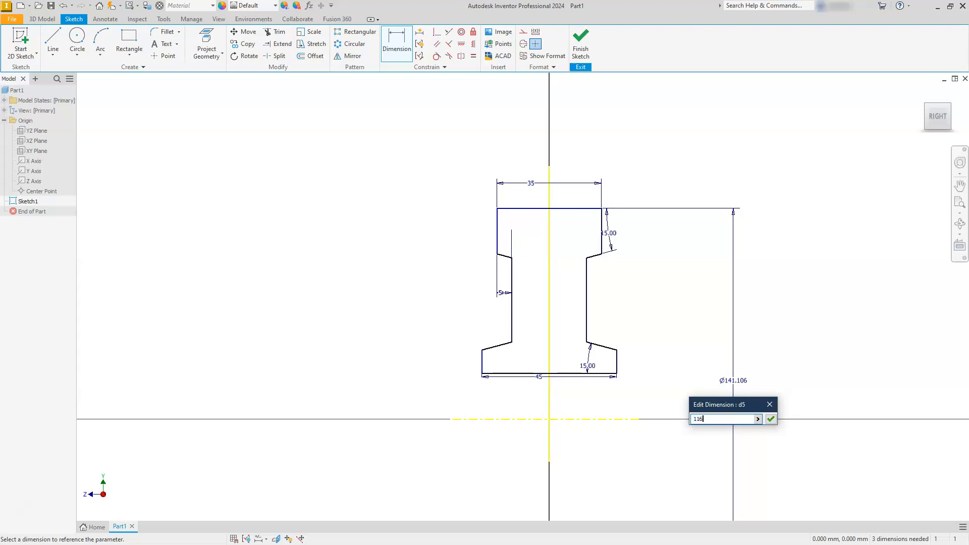
text(116)
key(Return)
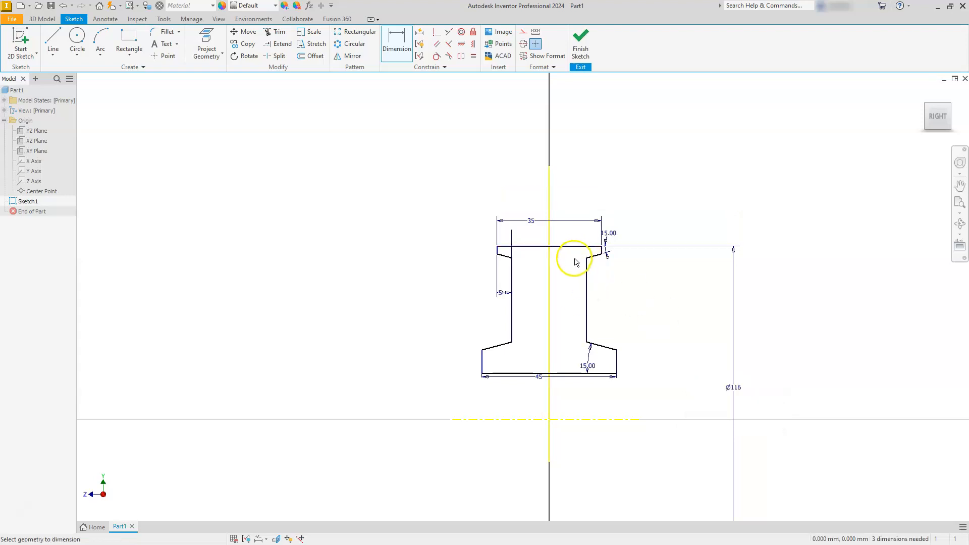
Move the profile's bottom edge and the upper and lower slanted lines down to lengthen both flanges' vertical edges.
scroll(542, 386, up, 3)
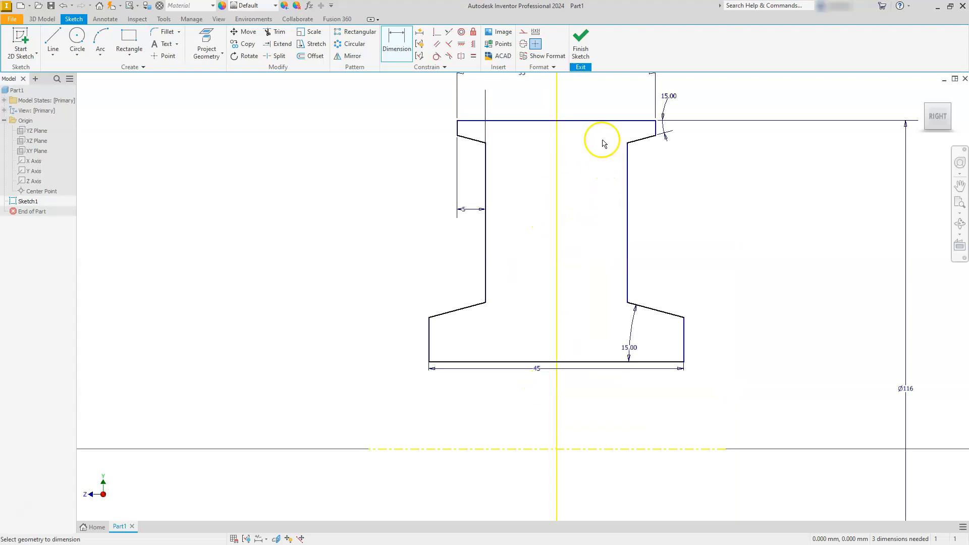
key(Escape)
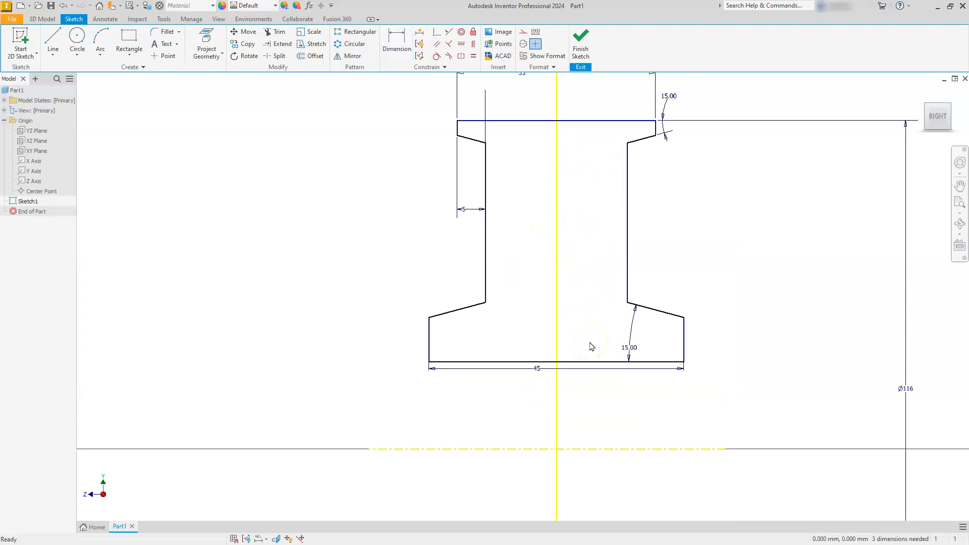
drag(594, 361, 598, 397)
drag(638, 141, 637, 173)
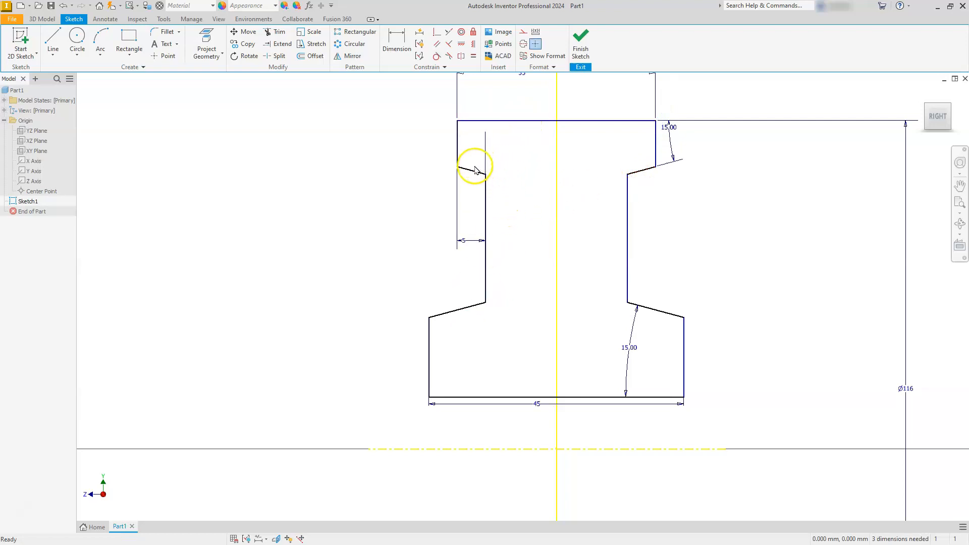
drag(450, 312, 455, 342)
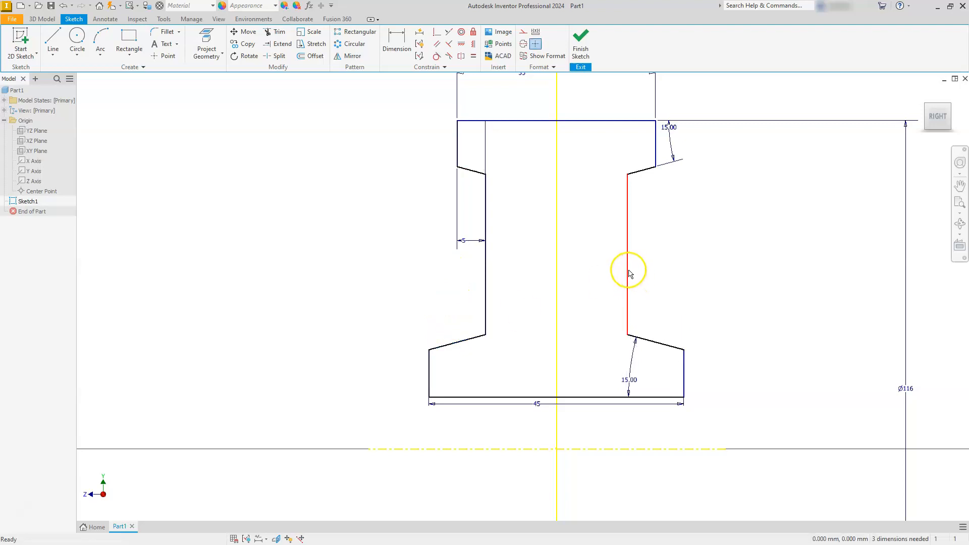
Add a 100 mm diameter dimension between the lower corner of the upper right flange edge and the horizontal centerline.
scroll(604, 189, down, 5)
scroll(610, 209, up, 3)
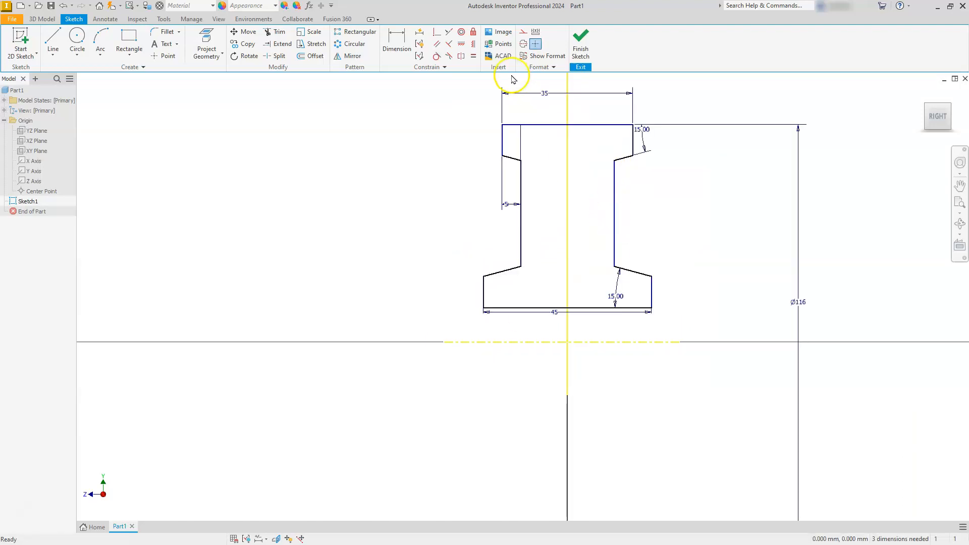
click(397, 44)
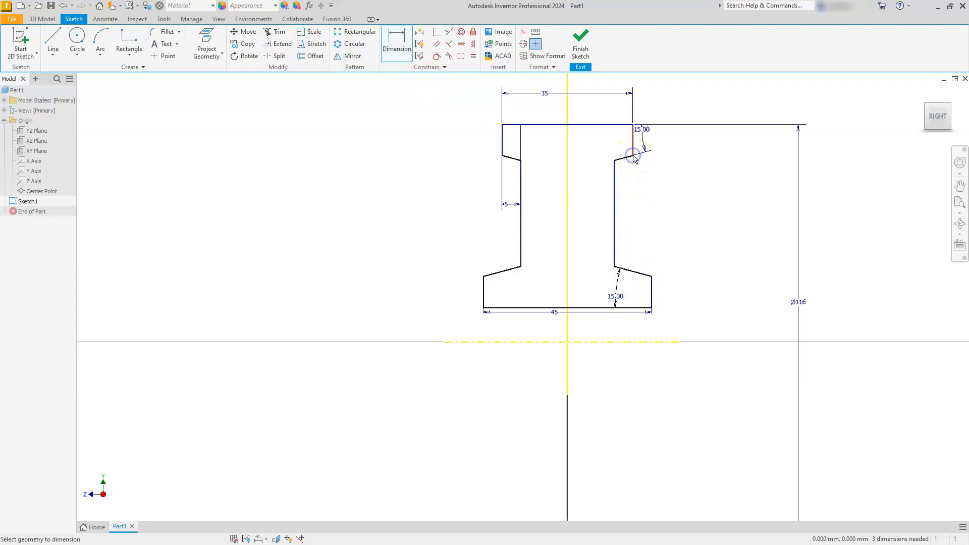
click(675, 344)
click(731, 321)
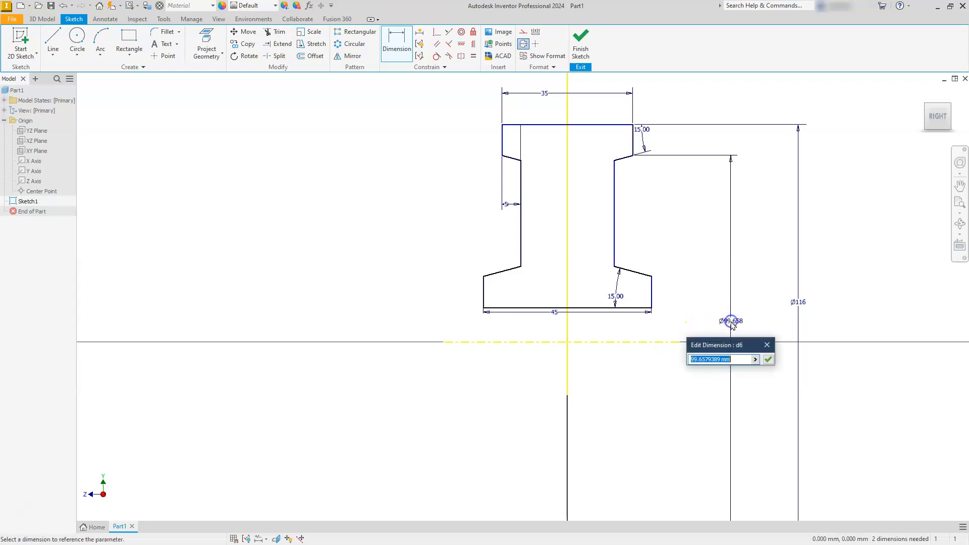
text(11)
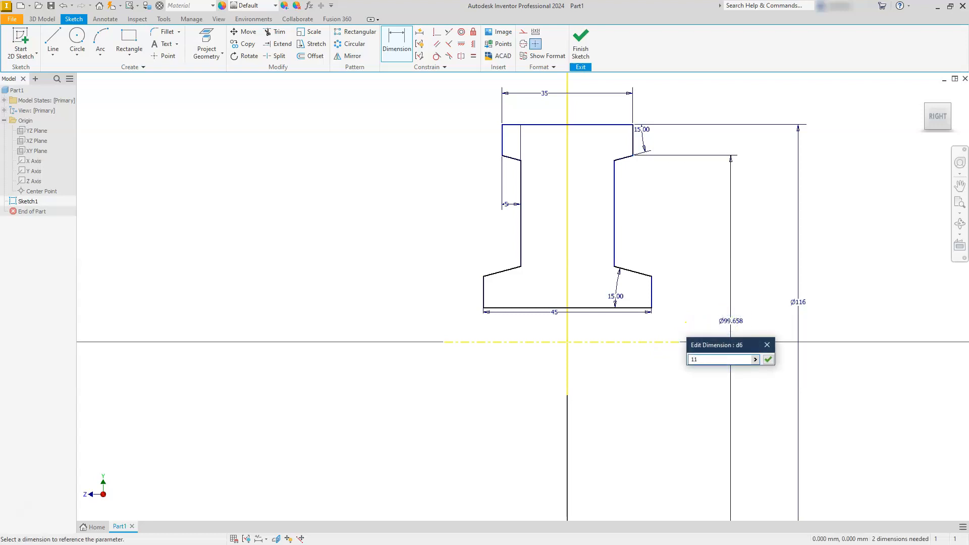
key(Return)
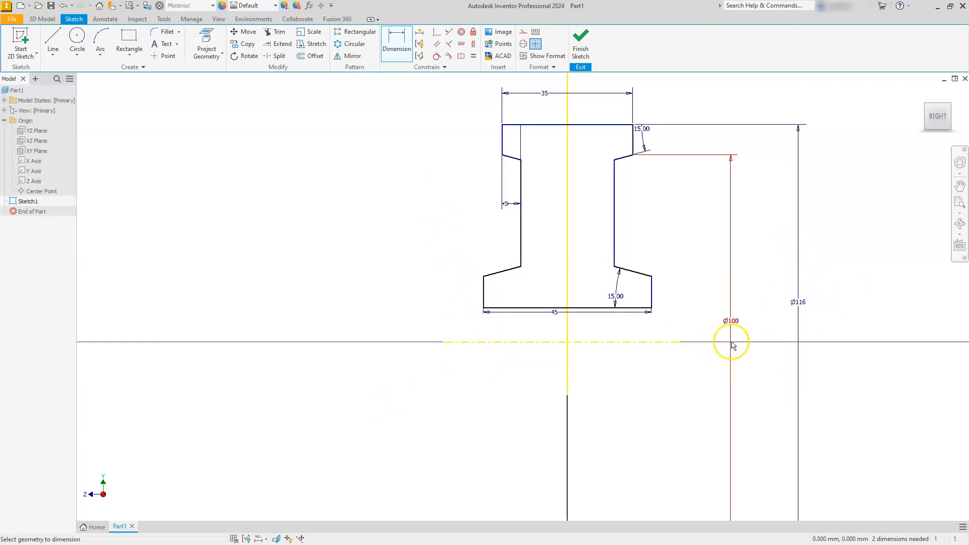
Add a 50 mm diameter dimension between the upper corner of the lower left flange edge and the horizontal centerline.
click(477, 353)
click(477, 344)
click(484, 277)
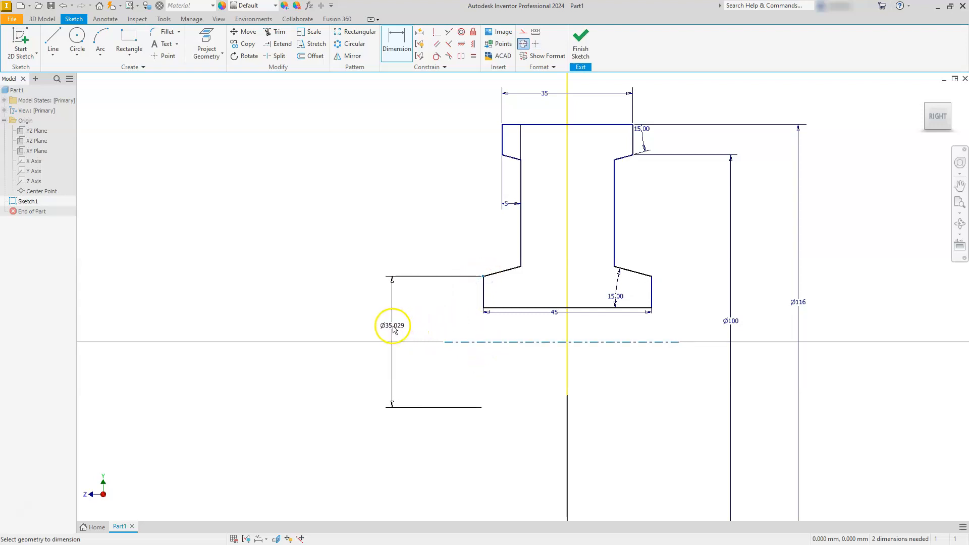
click(398, 322)
text(50)
key(Return)
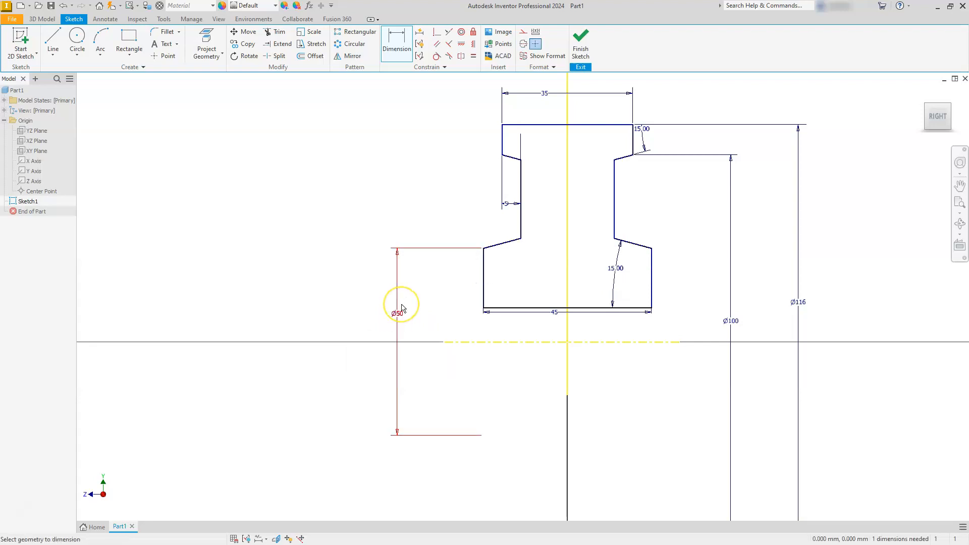
Add a 25 mm diameter dimension between the profile's bottom edge and the horizontal centerline.
click(495, 343)
click(503, 307)
click(449, 324)
text(25)
key(Return)
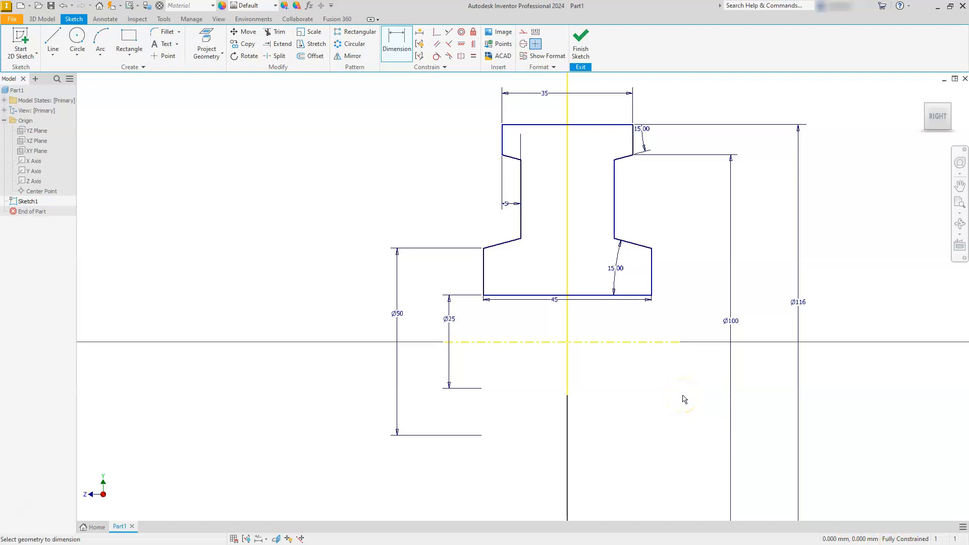
click(596, 380)
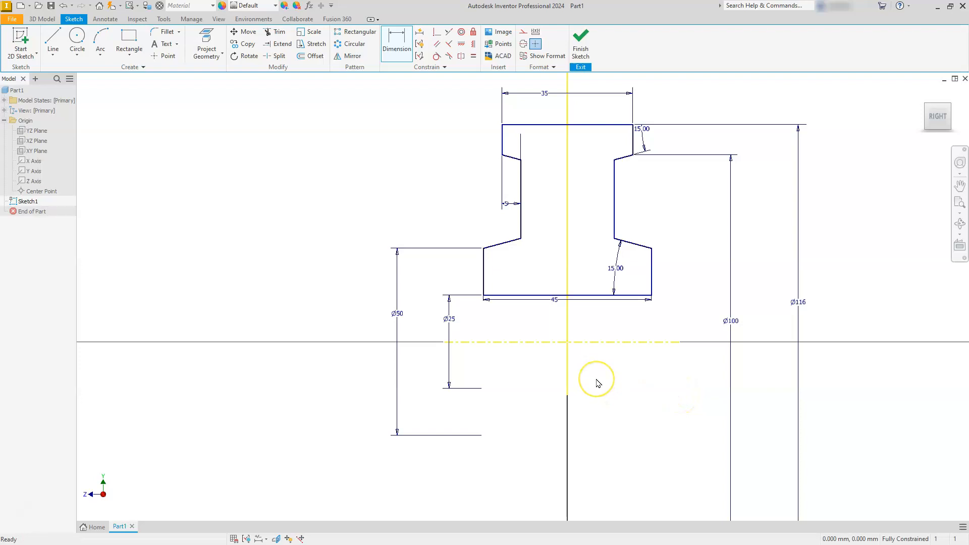
Change the vertical symmetry line through the profile to construction geometry and finish the sketch.
click(567, 253)
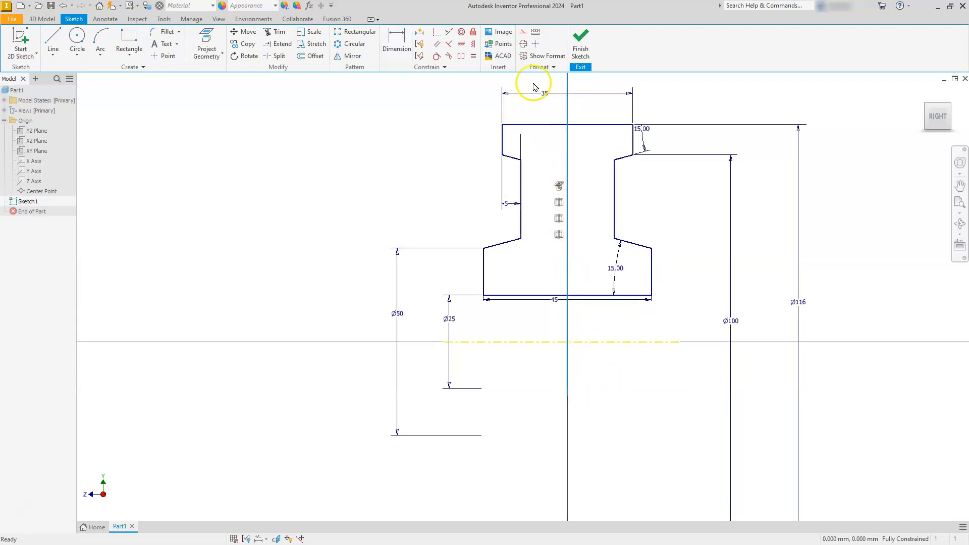
click(524, 38)
click(419, 198)
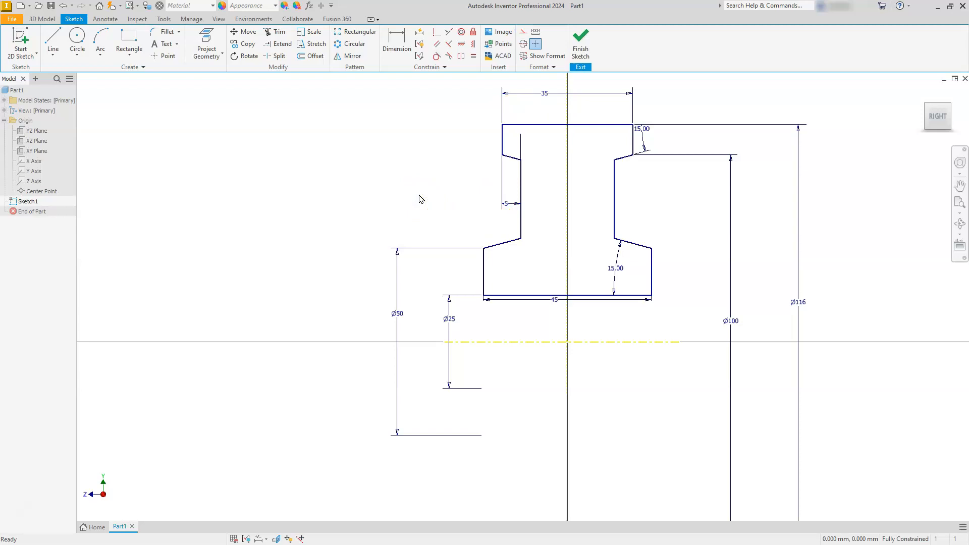
click(581, 44)
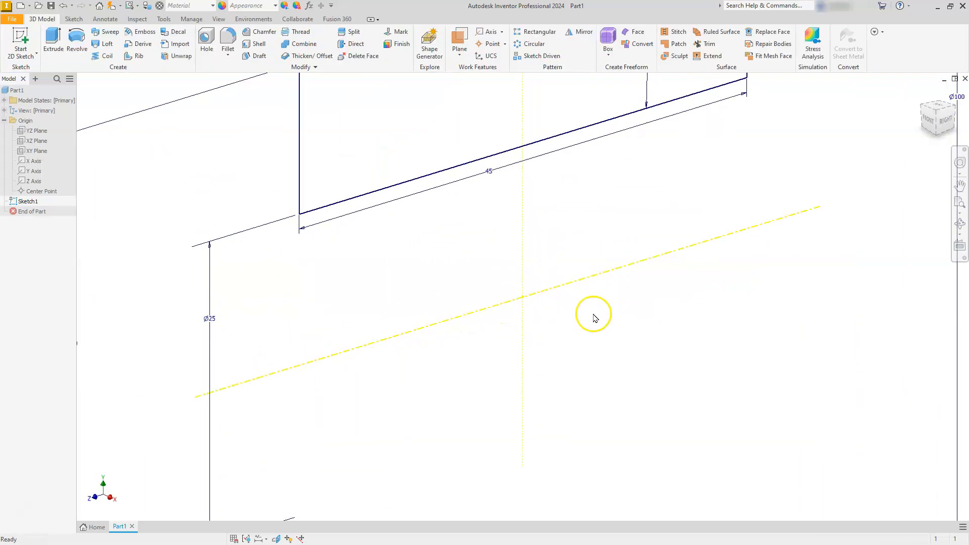
Revolve the cross-section profile a full 360 degrees about the horizontal centerline.
scroll(583, 355, down, 5)
scroll(583, 355, up, 3)
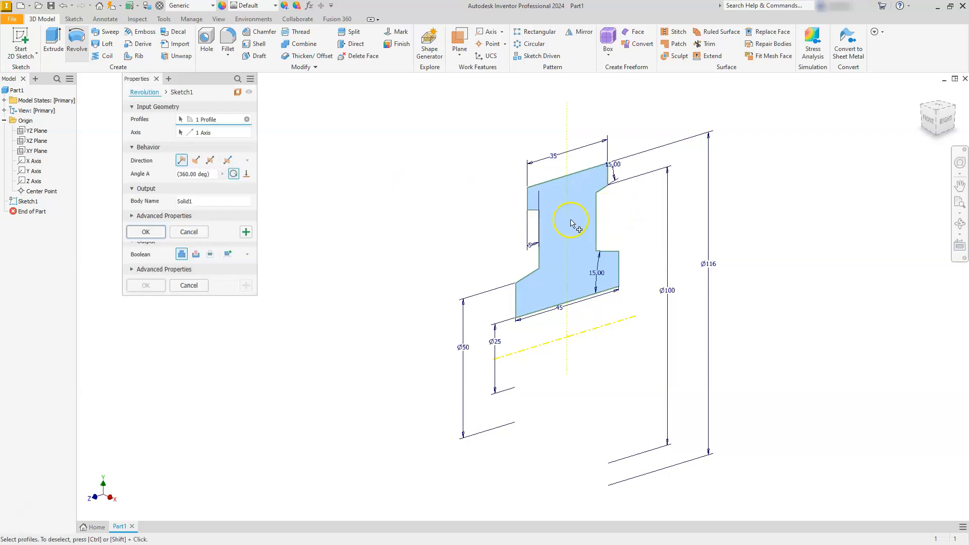
click(596, 343)
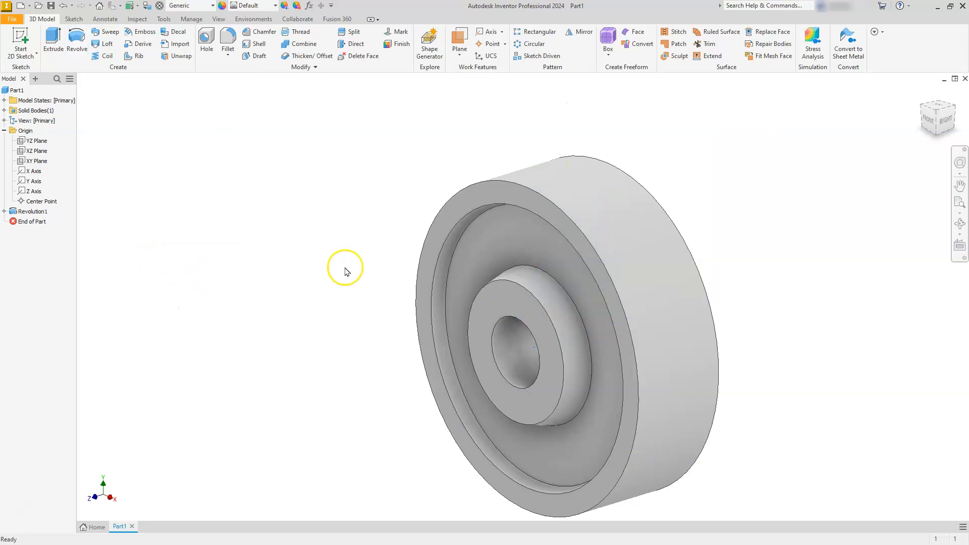
Create a sketch on the recessed web face between hub and rim, and slice the graphics at the sketch plane.
click(493, 244)
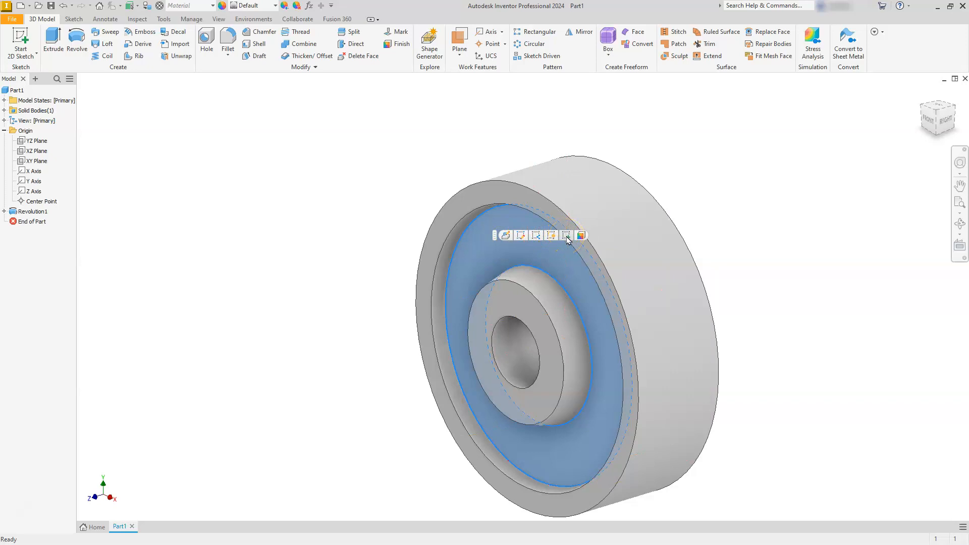
click(567, 241)
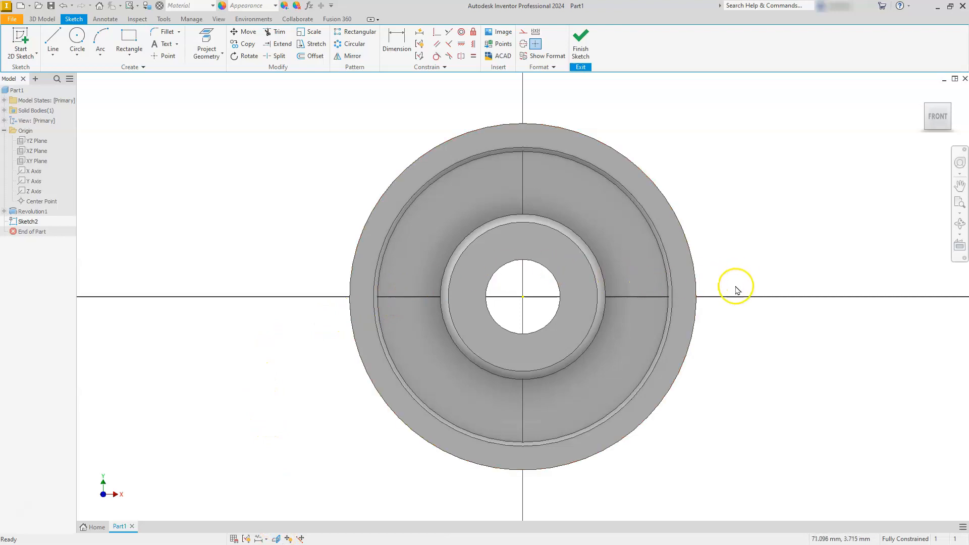
click(276, 539)
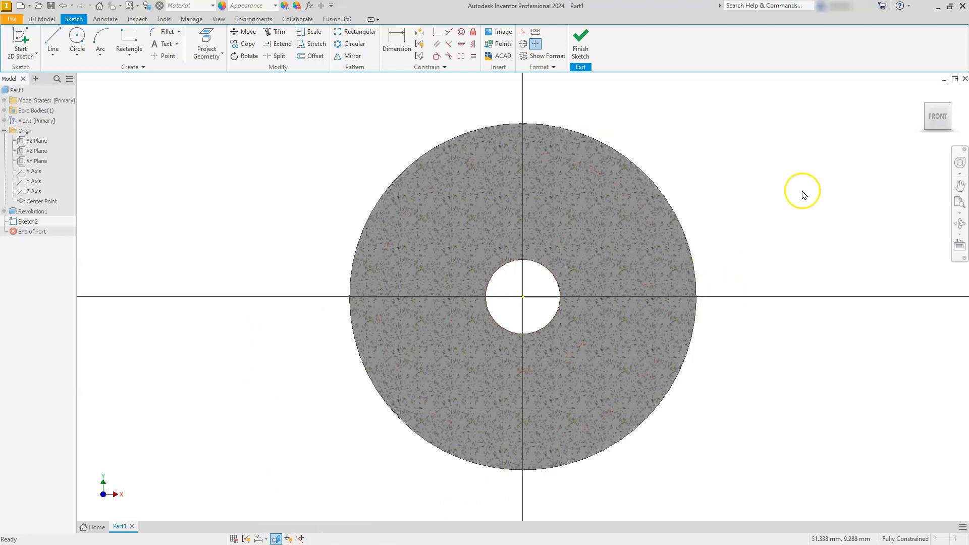
click(953, 110)
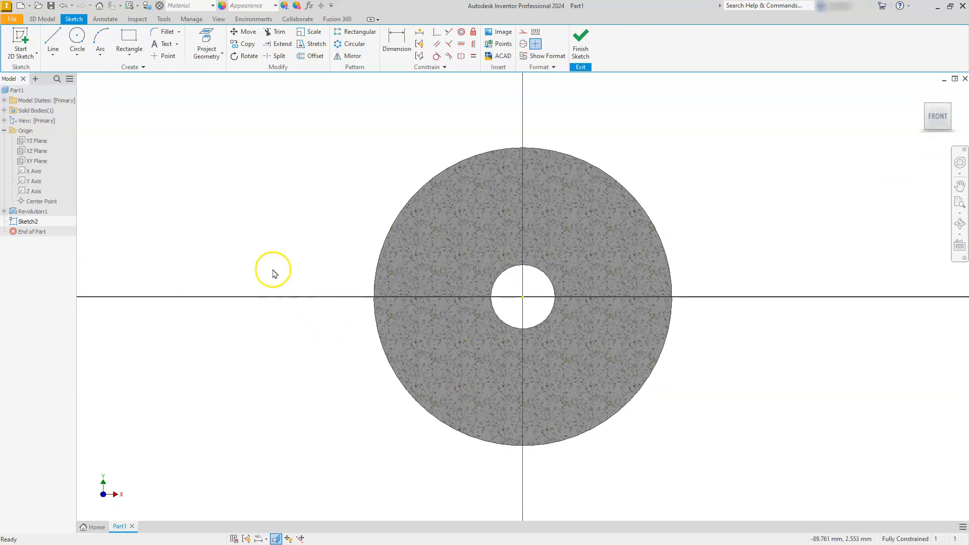
Sketch a circle centred on the origin and dimension its diameter as 75 mm.
click(77, 46)
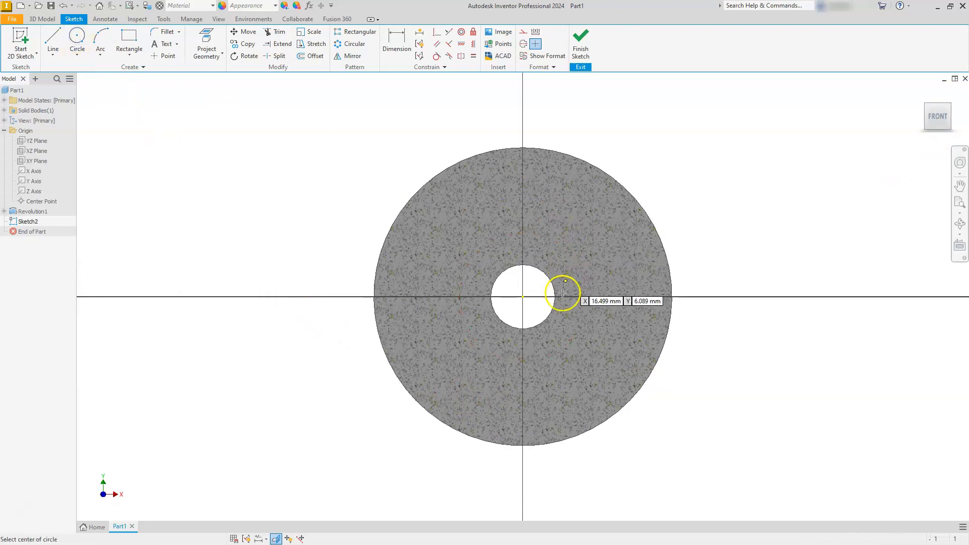
click(522, 297)
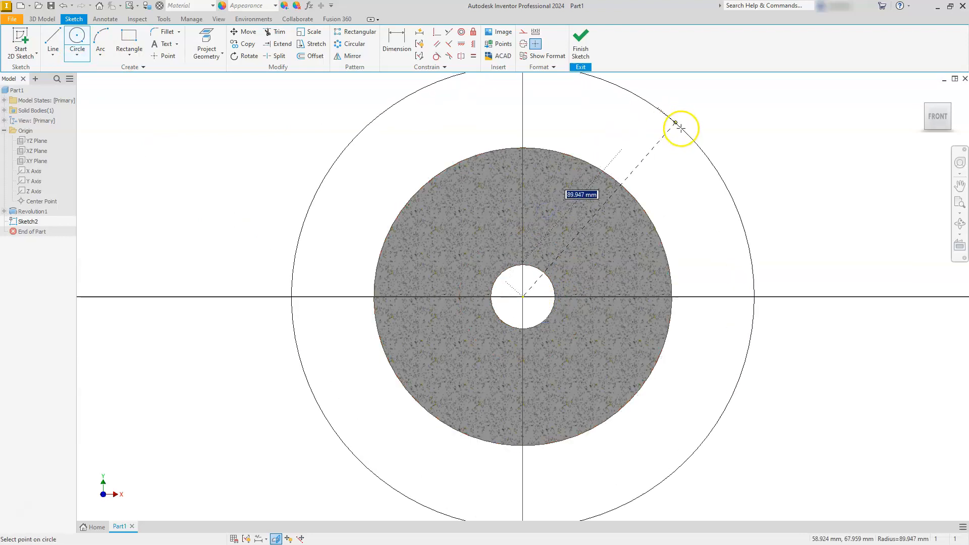
click(681, 141)
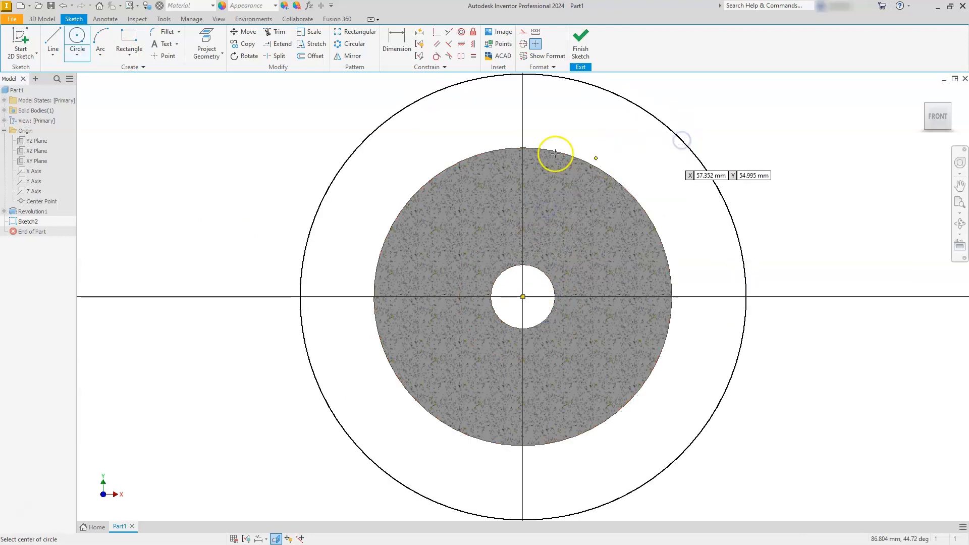
click(395, 47)
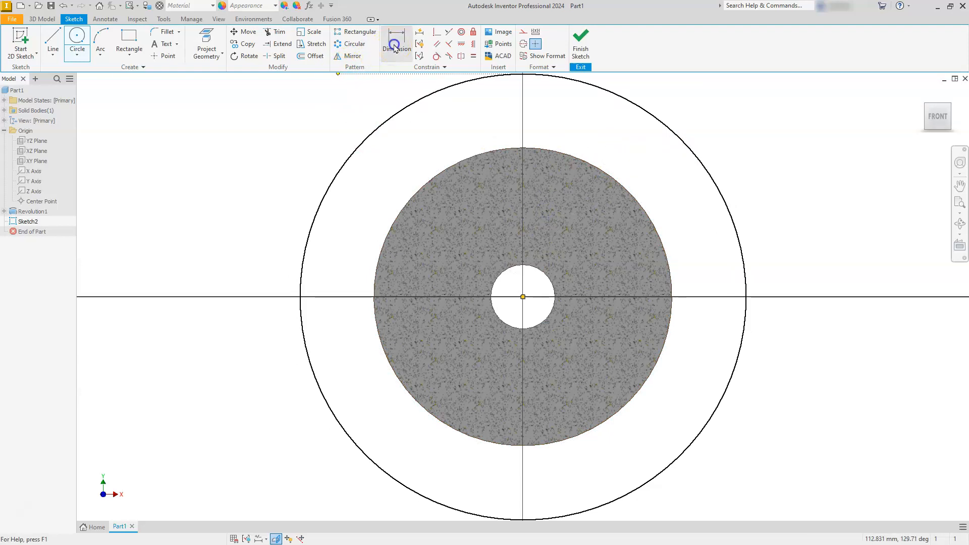
click(658, 120)
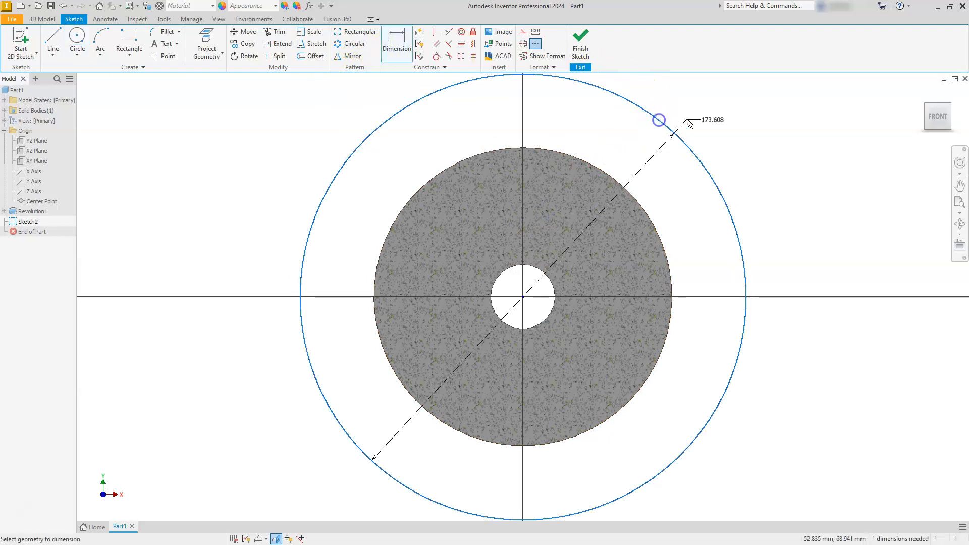
click(727, 132)
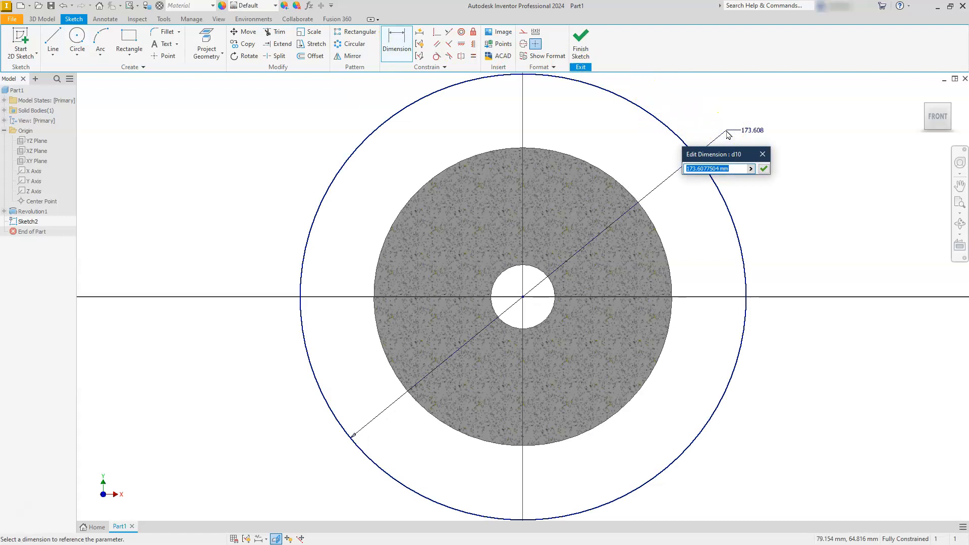
text(75)
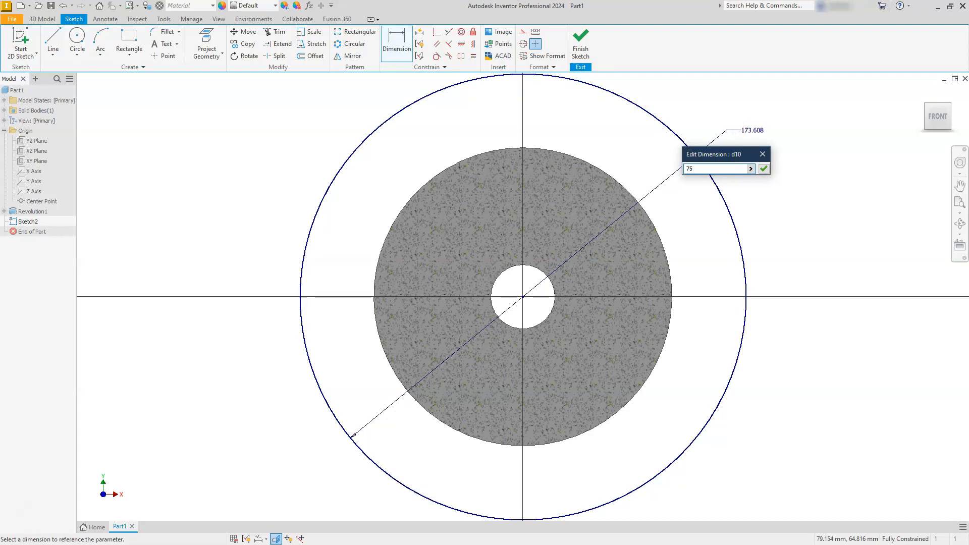
key(Return)
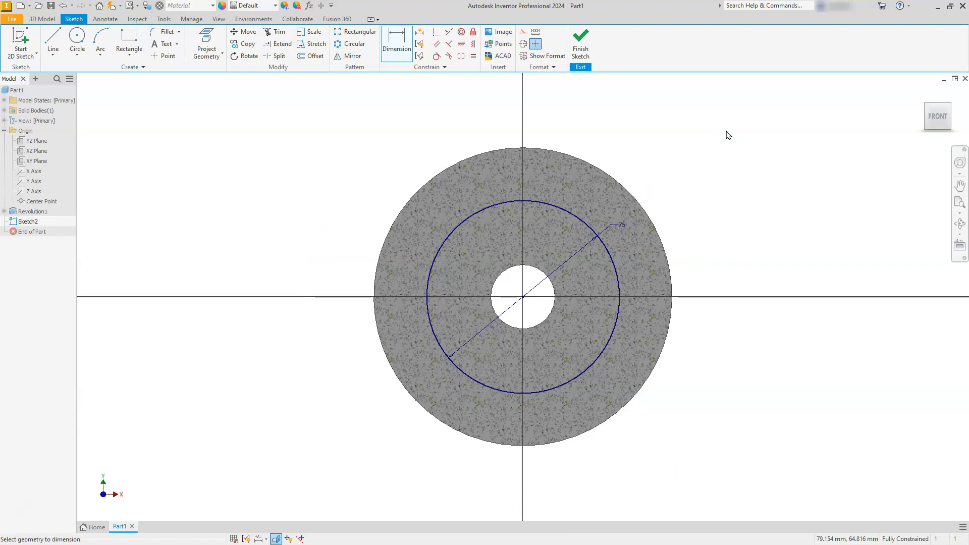
Place a center point where the 75 mm circle crosses the vertical axis above the origin.
click(164, 57)
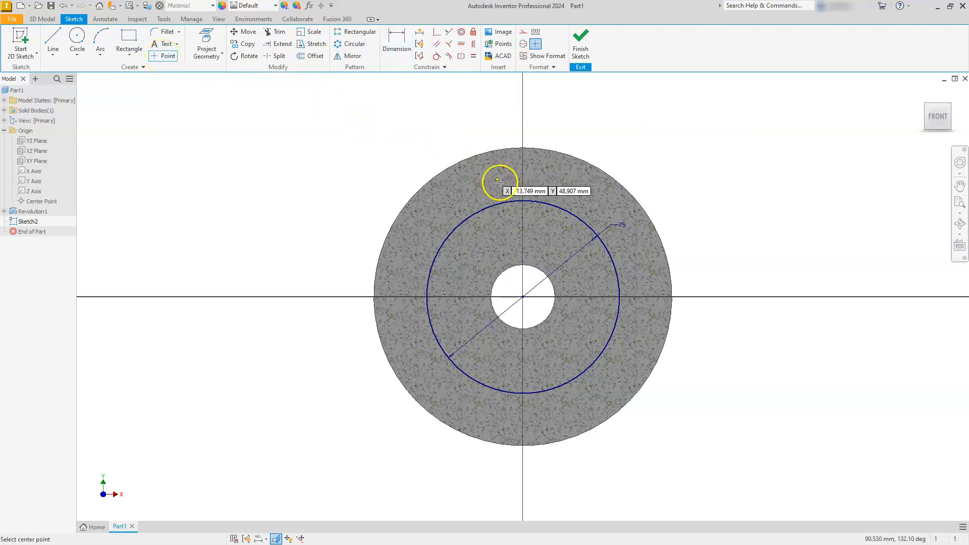
click(523, 200)
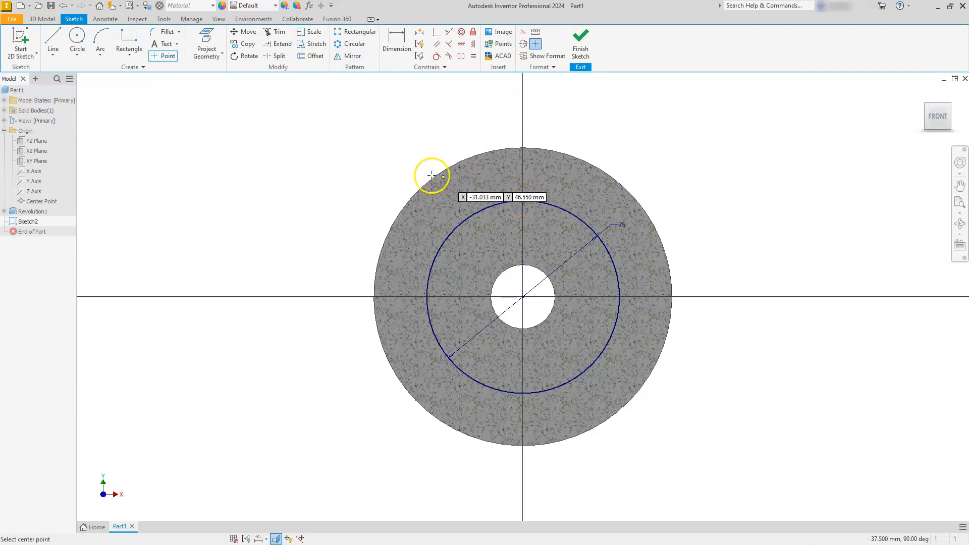
key(Escape)
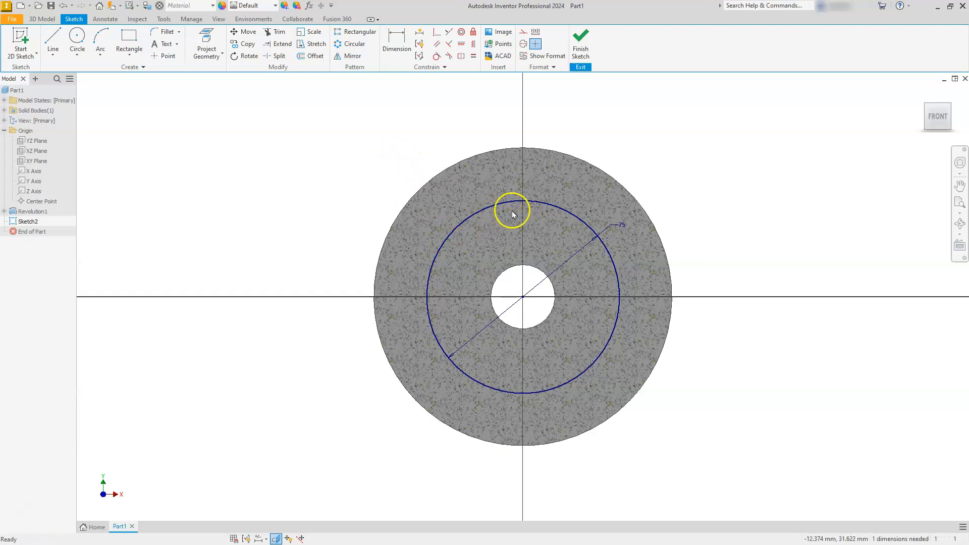
Create a circular pattern of the center point about the origin with 6 instances over 360 degrees, and finish the sketch.
scroll(514, 210, up, 4)
scroll(514, 210, up, 2)
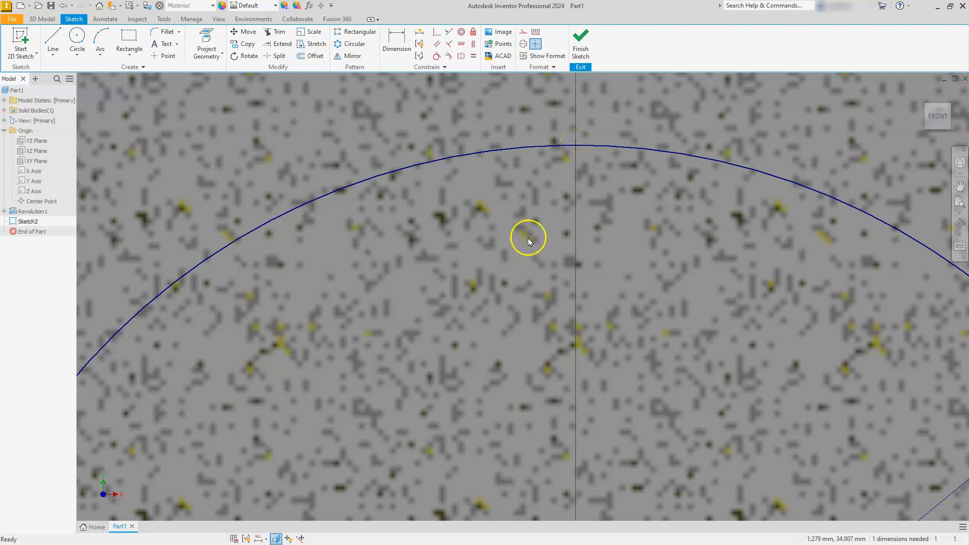
scroll(529, 241, down, 2)
scroll(528, 240, down, 2)
scroll(528, 238, down, 2)
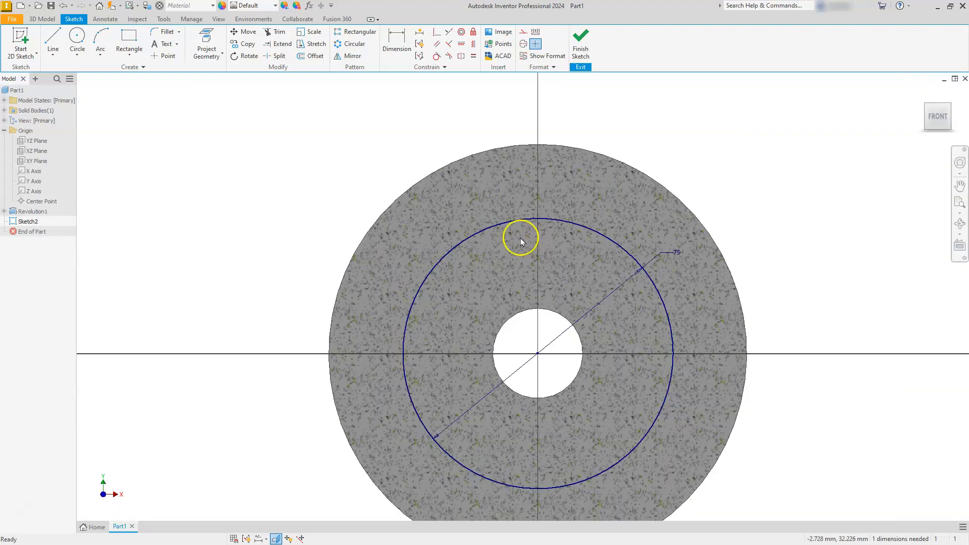
click(346, 46)
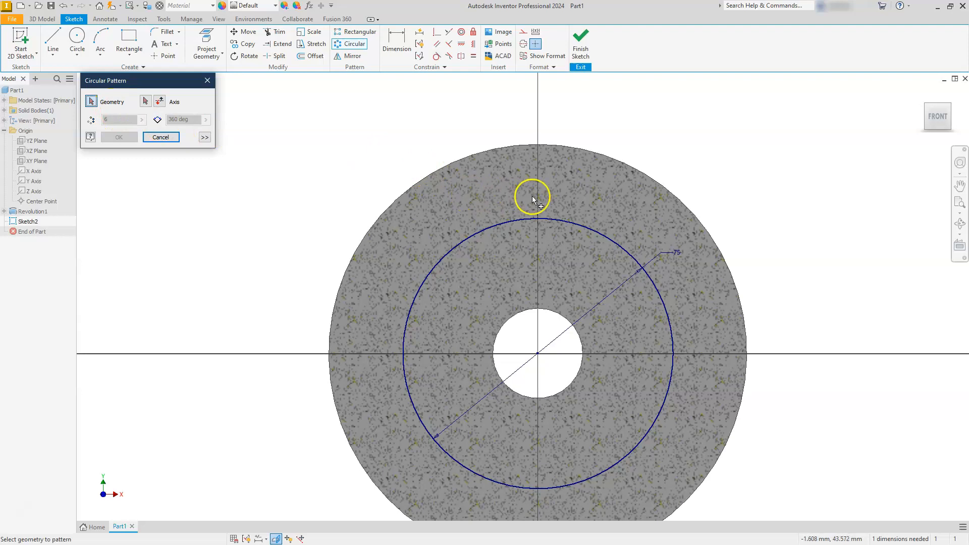
click(540, 215)
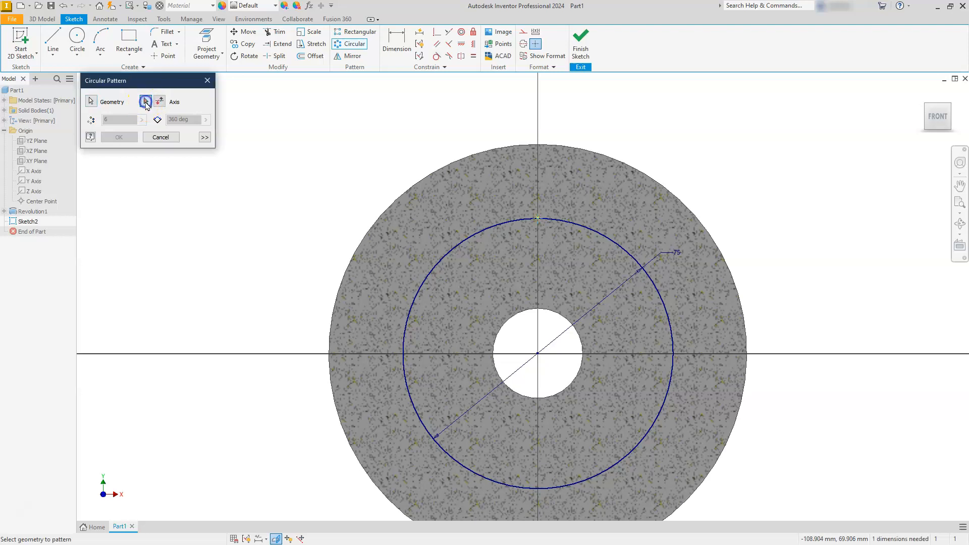
click(146, 102)
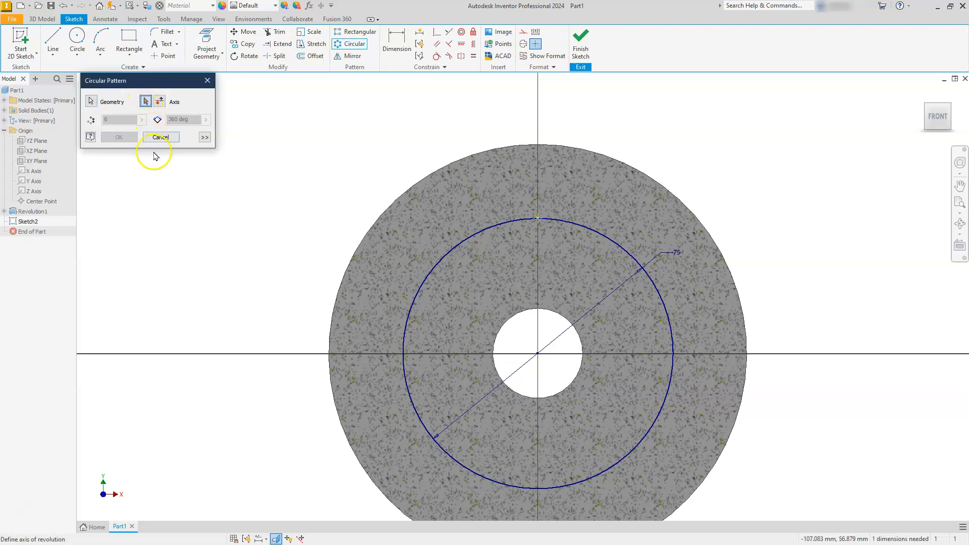
click(538, 354)
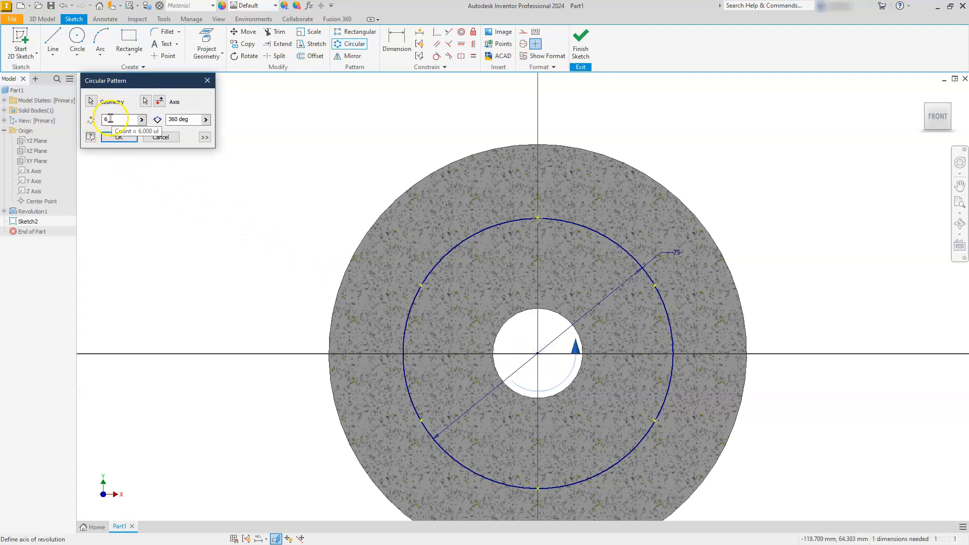
click(111, 137)
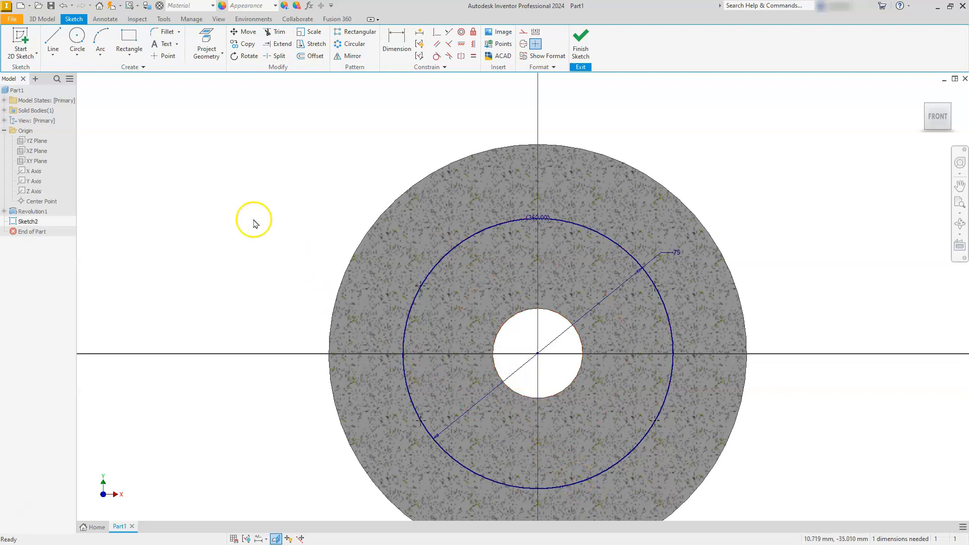
click(580, 41)
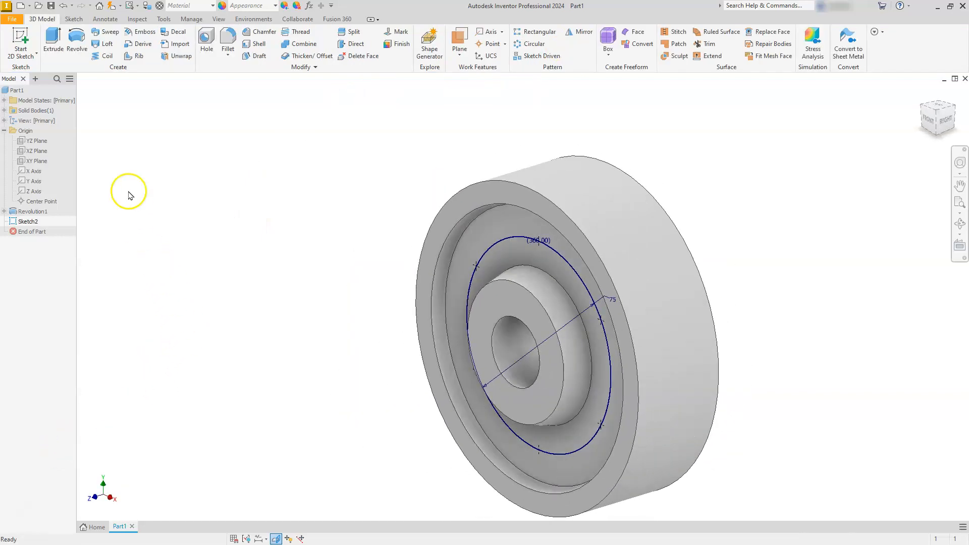
Create simple through-all holes with an 8 mm diameter at the six patterned sketch points.
click(204, 39)
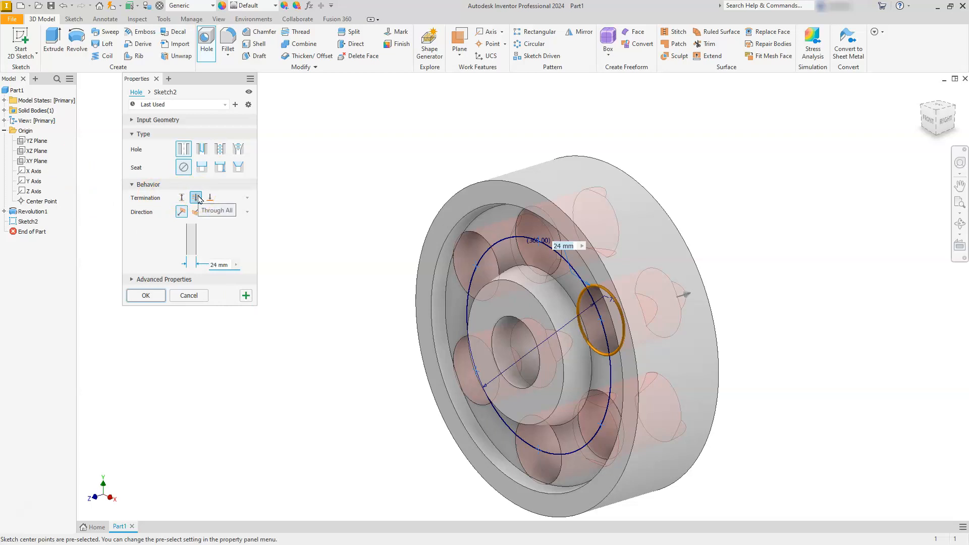
click(223, 265)
text(8)
click(146, 296)
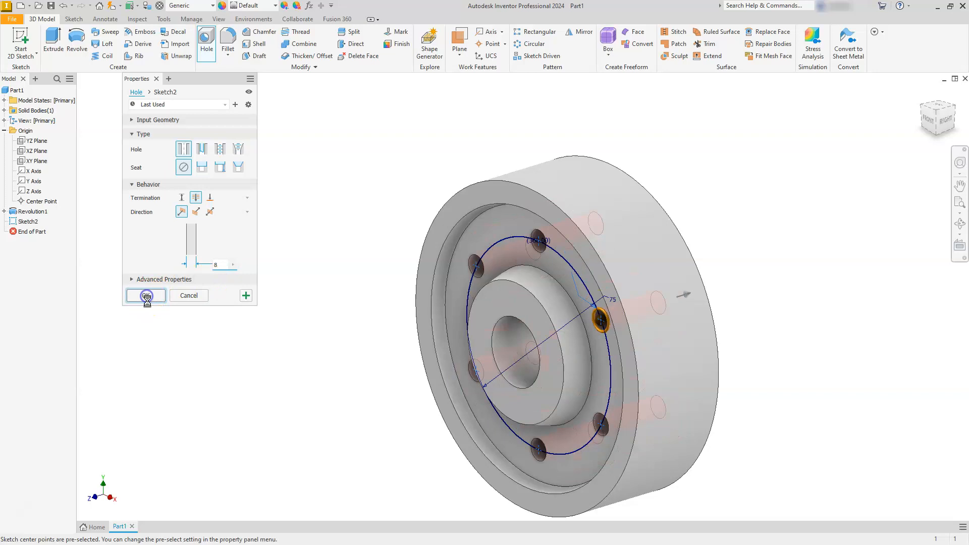